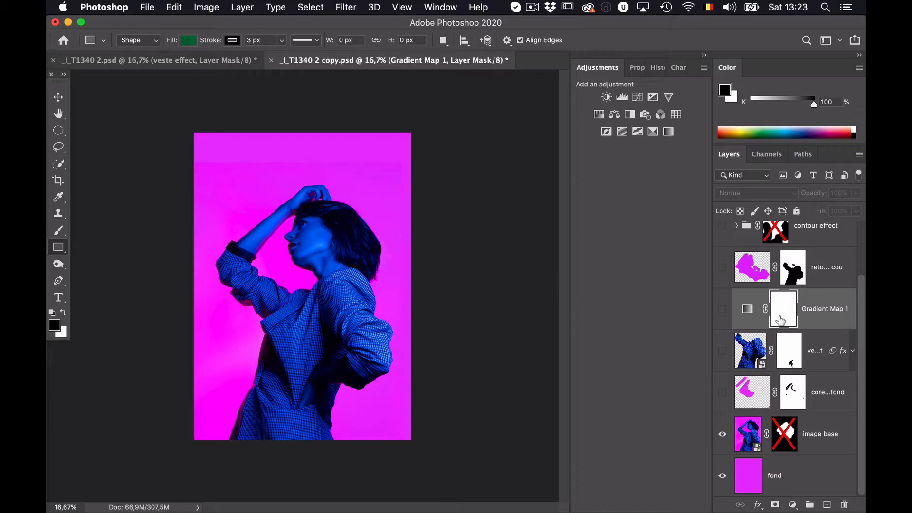
# Isolate the image base layer to check how far the photo reaches inside the crop frame, and show the fond layer again
pyautogui.scroll(2, 781, 320)
pyautogui.scroll(-2, 781, 320)
pyautogui.keyDown('alt'); pyautogui.click(723, 435); pyautogui.keyUp('alt')
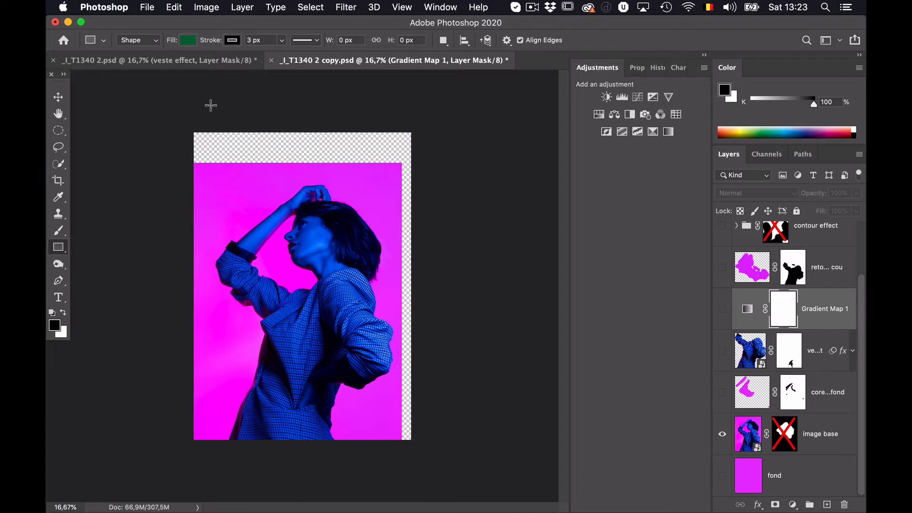
pyautogui.click(57, 182)
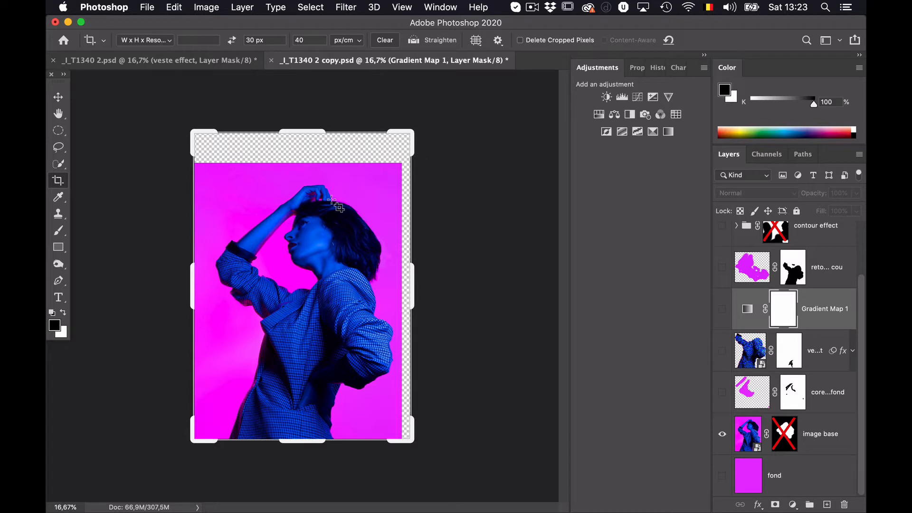
pyautogui.press('Escape')
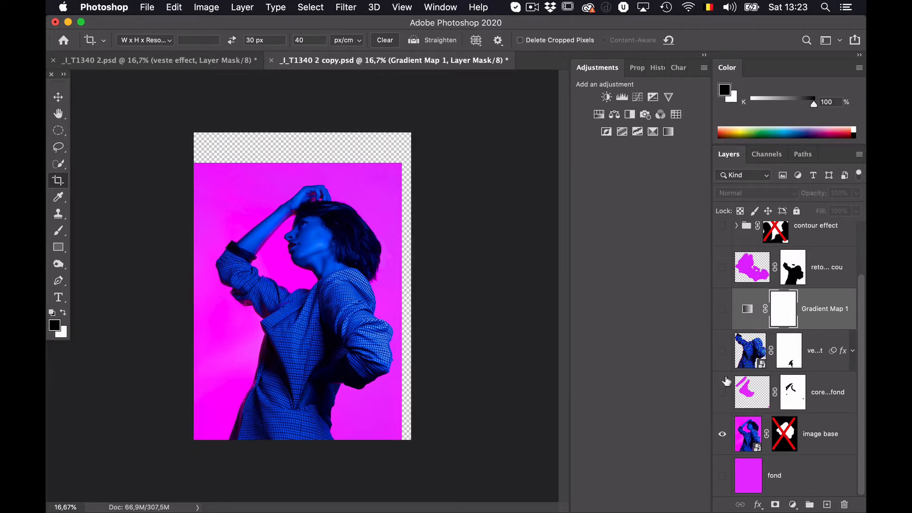
pyautogui.click(723, 475)
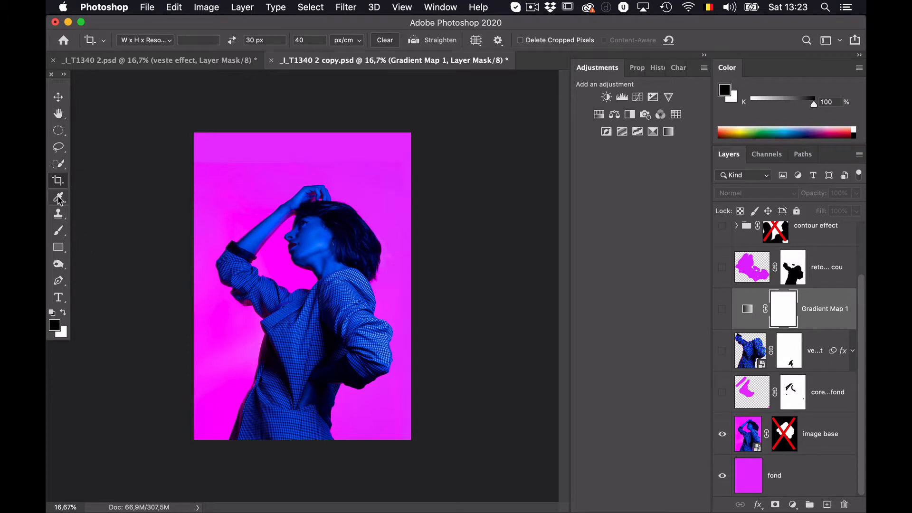
# Fill the fond layer with magenta sampled from the photo's background, using the Paint Bucket tool
pyautogui.click(60, 251)
pyautogui.rightClick(64, 254)
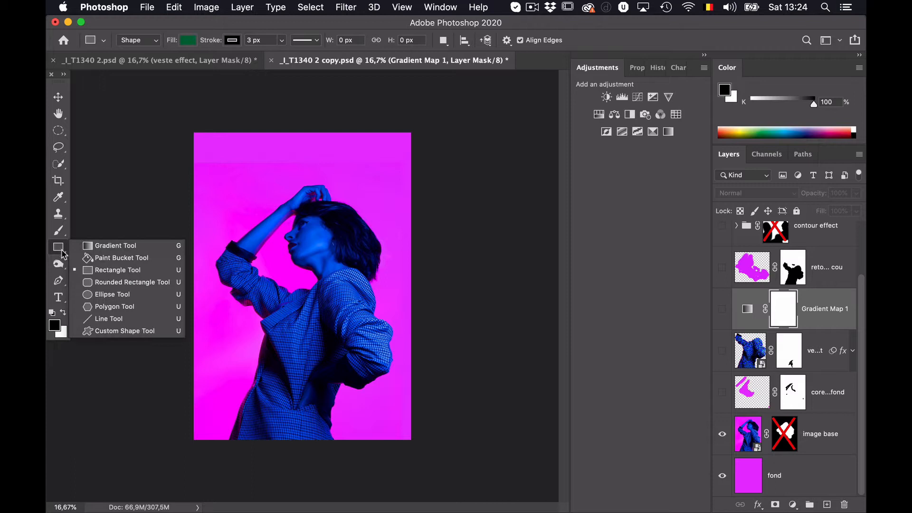
pyautogui.click(90, 258)
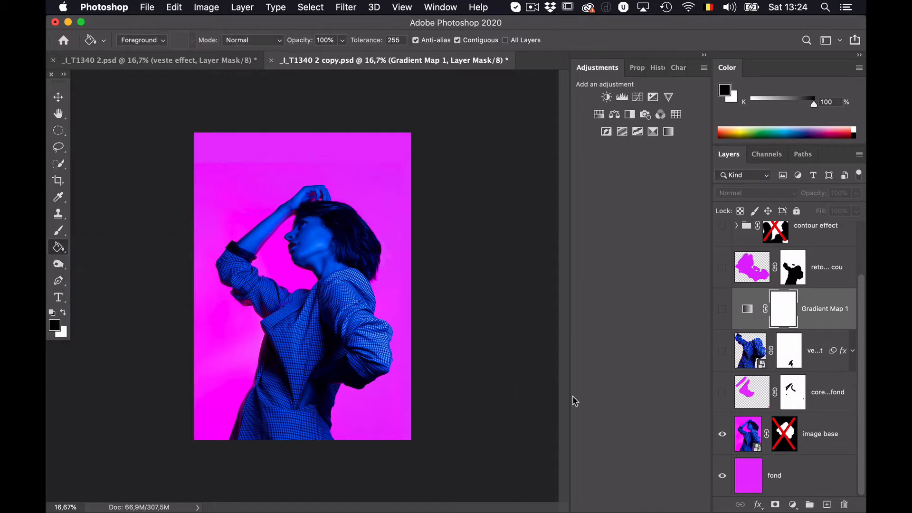
pyautogui.click(805, 475)
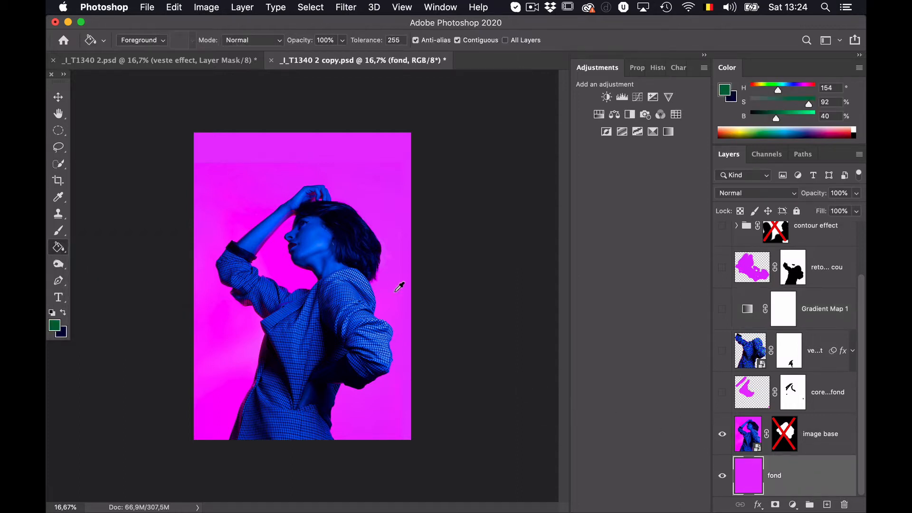
pyautogui.keyDown('alt'); pyautogui.click(386, 207); pyautogui.keyUp('alt')
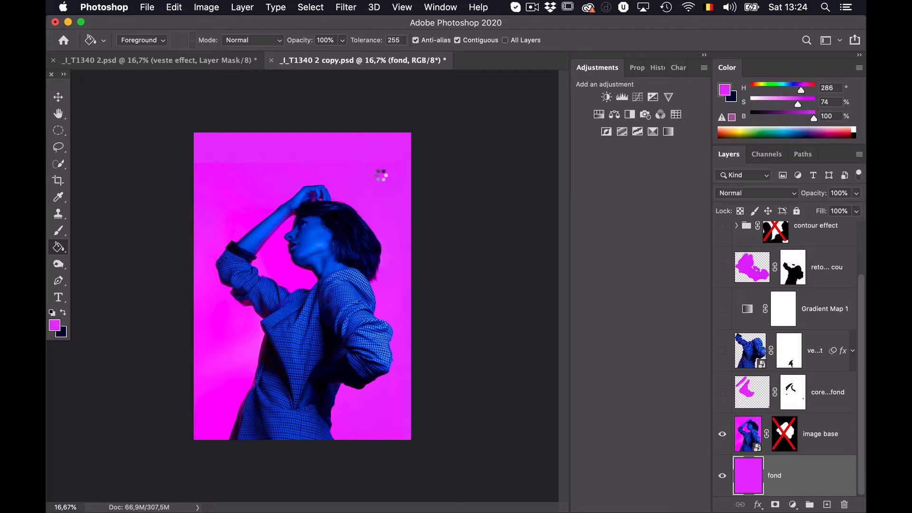
# Try filling the fond layer with light blue sampled from the model's skin, and undo the fill
pyautogui.keyDown('alt'); pyautogui.click(327, 243); pyautogui.keyUp('alt')
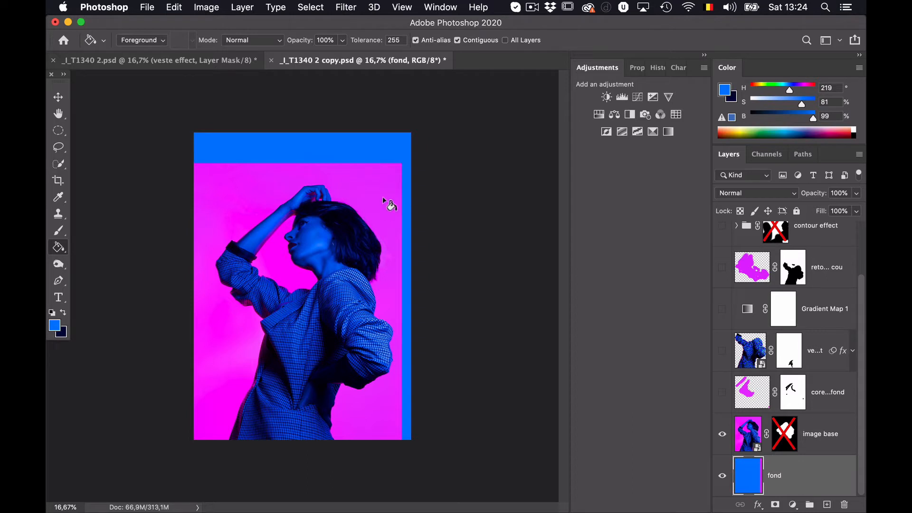
pyautogui.press('super+z')
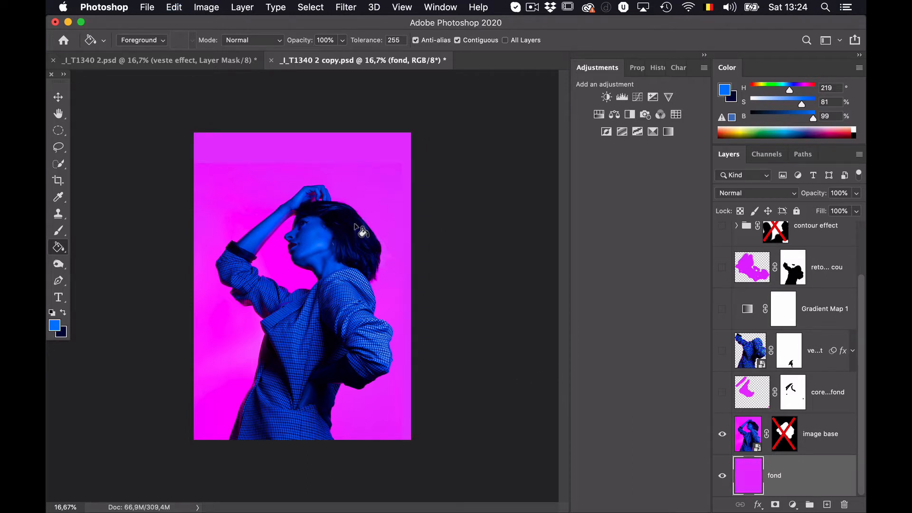
# Inspect the photo's blend with the background, and compare it with the Coated FOGRA39 proof colours on and off
pyautogui.press('super+equal')
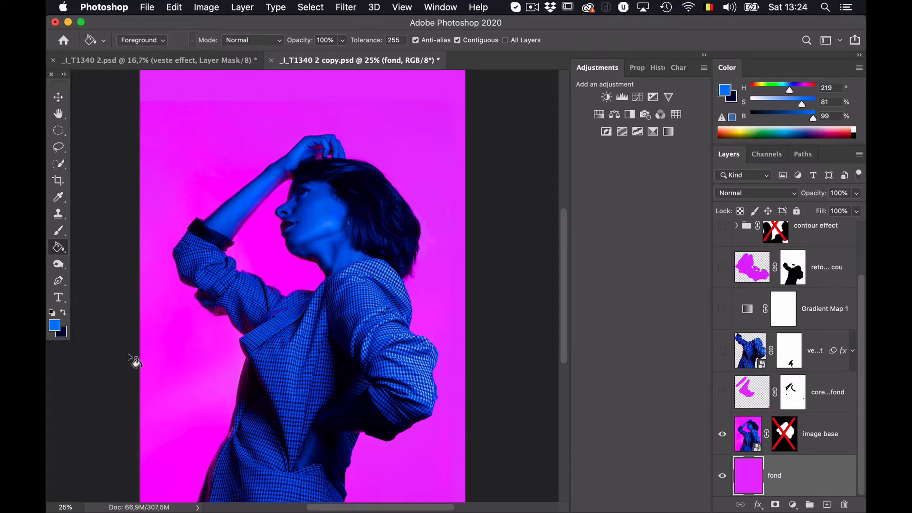
pyautogui.click(58, 97)
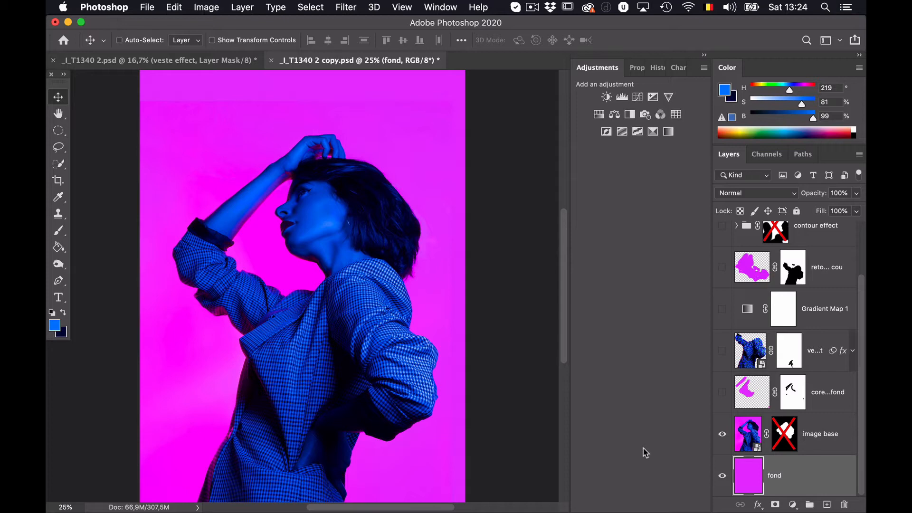
pyautogui.press('super+minus')
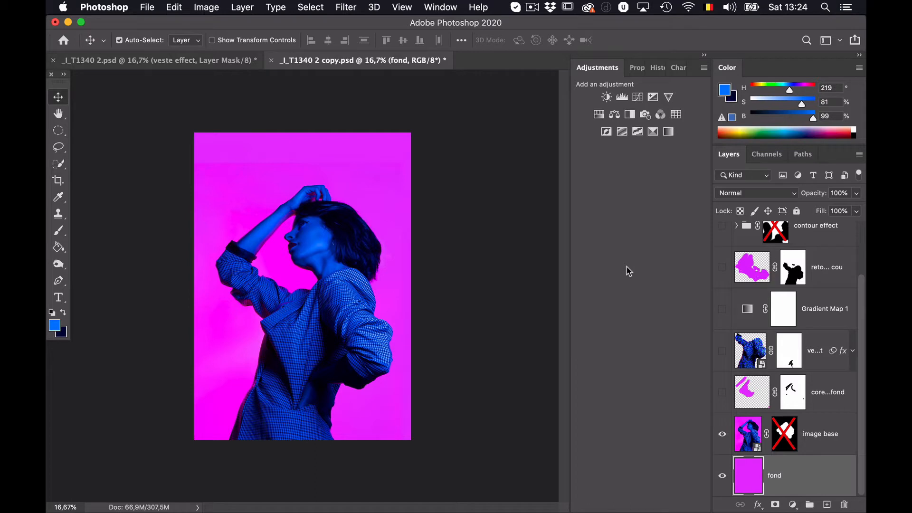
pyautogui.press('super+y')
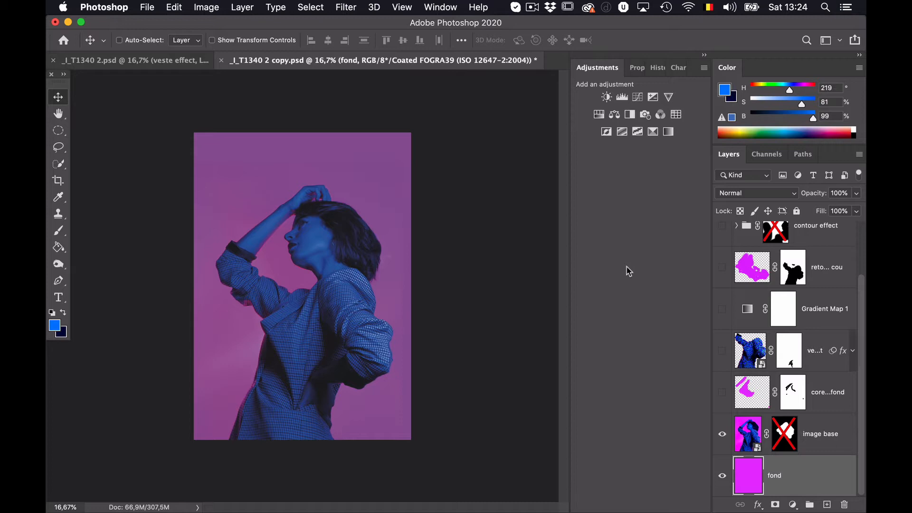
pyautogui.press('super+y')
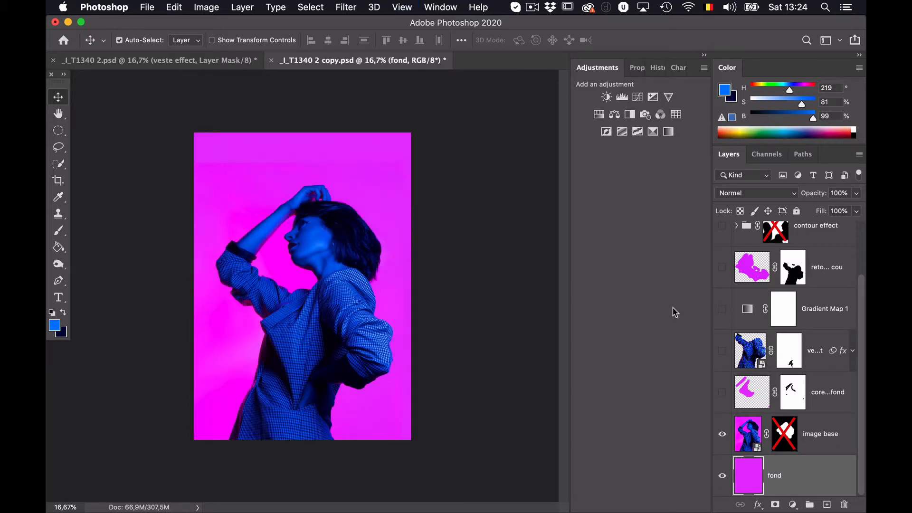
# Expand the effects of the veste effect layer and hide its smart filters
pyautogui.scroll(3, 733, 387)
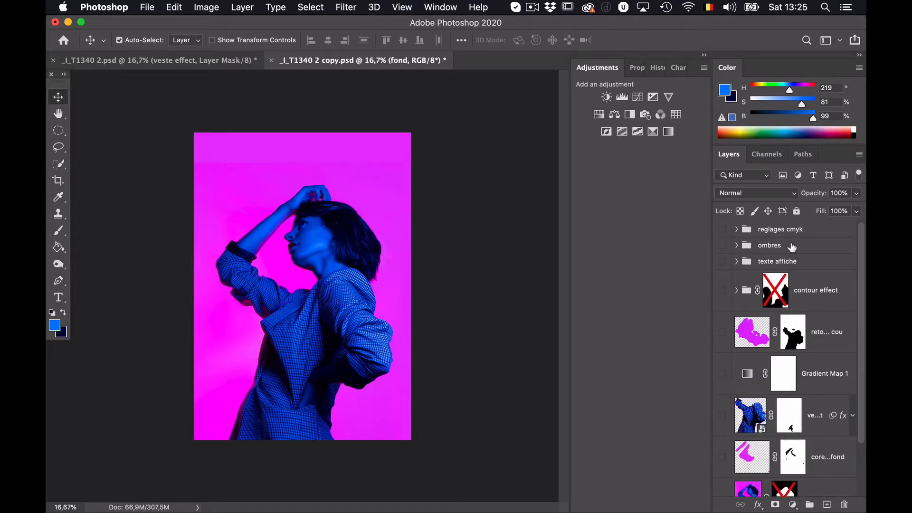
pyautogui.scroll(-3, 742, 446)
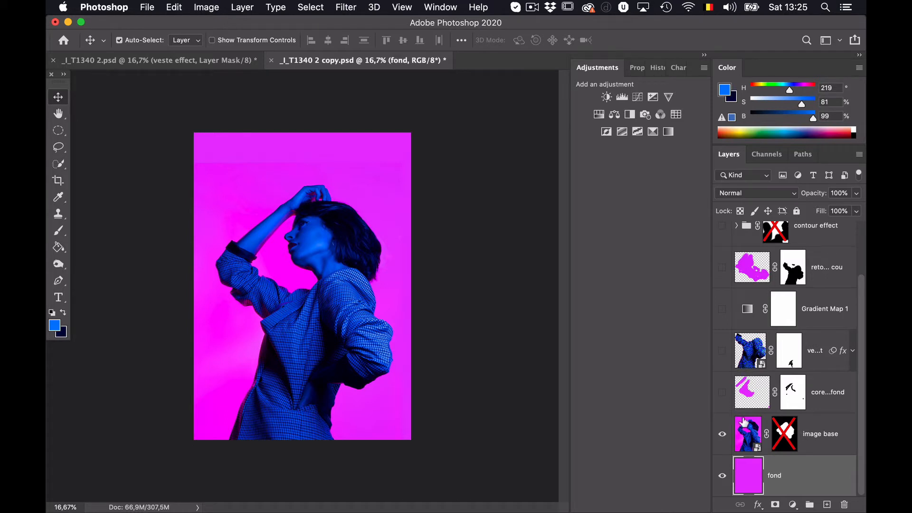
pyautogui.click(852, 350)
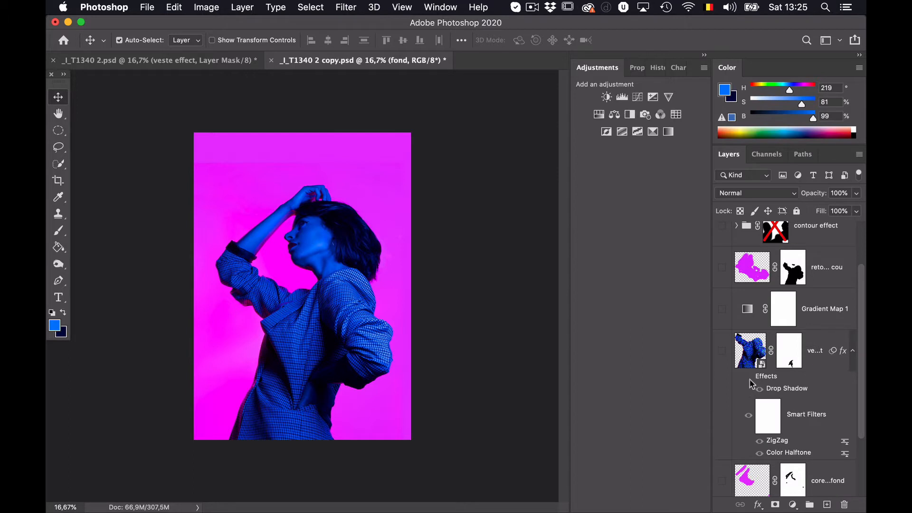
pyautogui.click(749, 417)
pyautogui.scroll(-4, 741, 482)
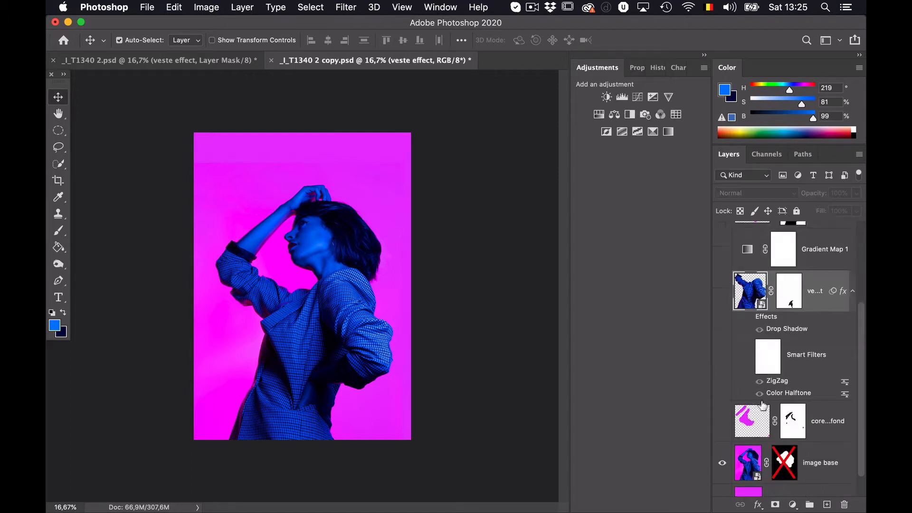
# Compare the background around the arm and neck up close with the core...fond correction layer shown and hidden
pyautogui.click(722, 393)
pyautogui.click(723, 395)
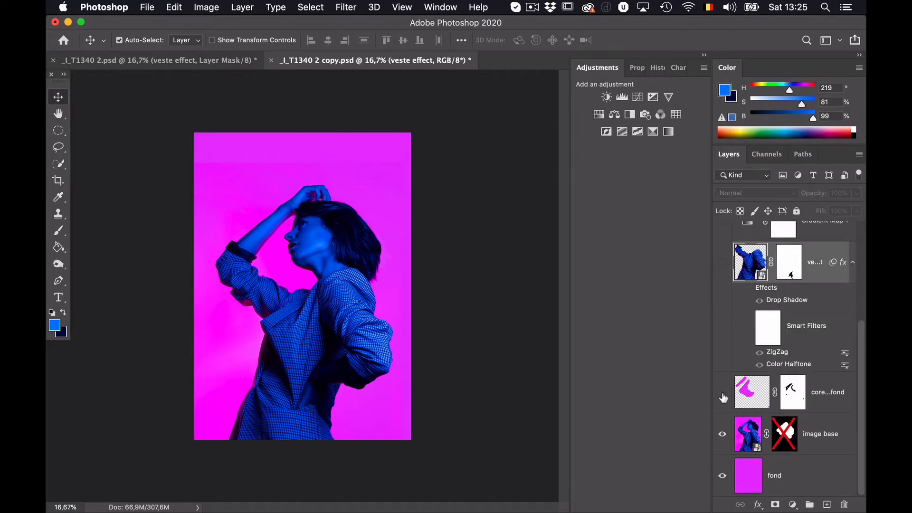
pyautogui.click(723, 394)
pyautogui.click(723, 395)
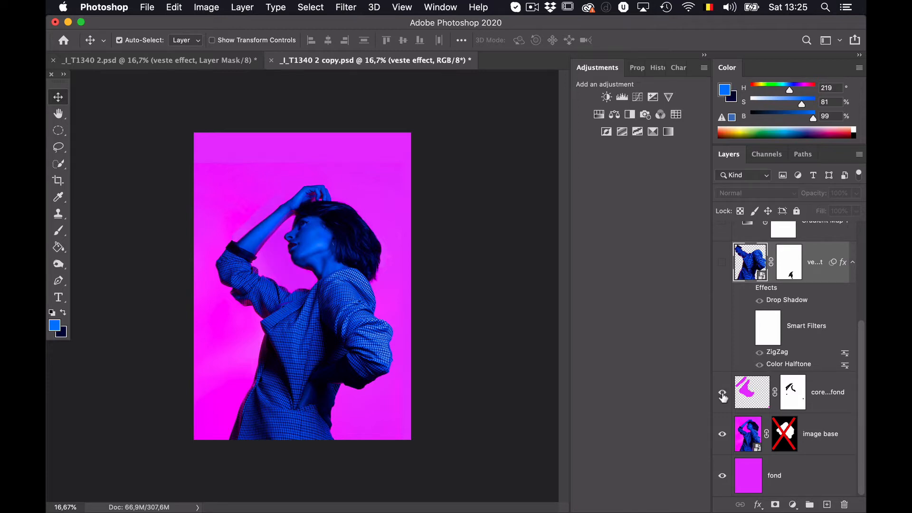
pyautogui.press('super+plus')
pyautogui.press('super+plus')
pyautogui.press('super+plus')
pyautogui.press('super+plus')
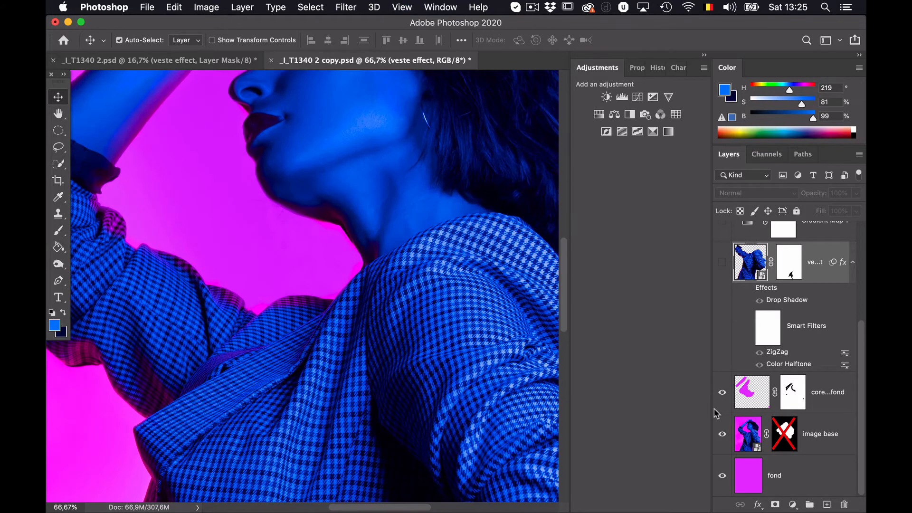
pyautogui.click(722, 394)
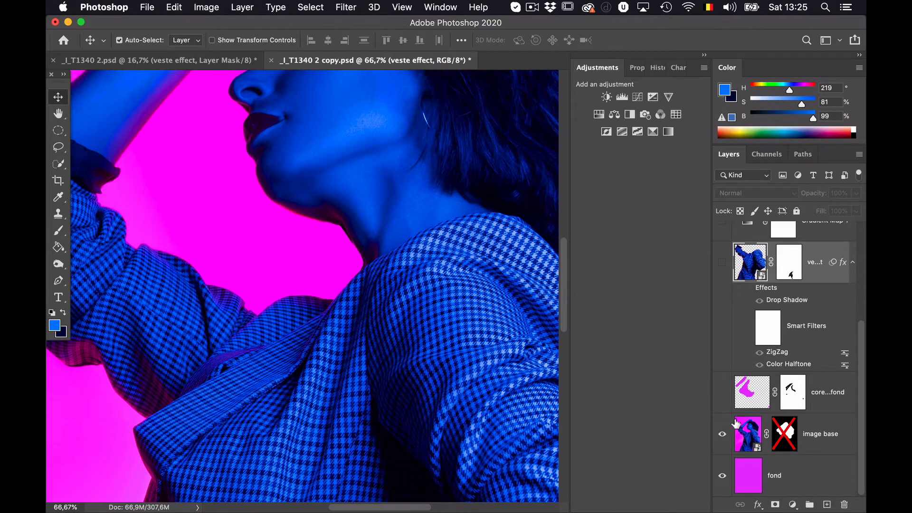
pyautogui.click(722, 394)
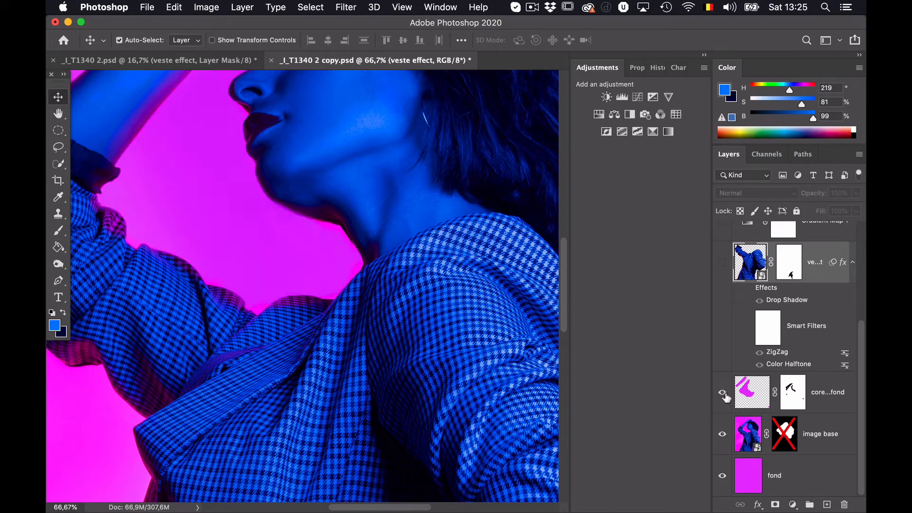
pyautogui.click(722, 394)
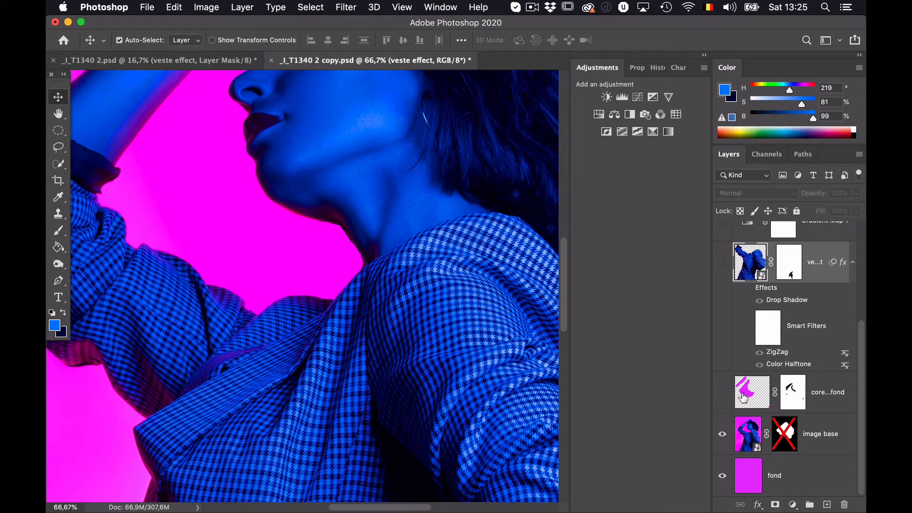
pyautogui.scroll(5, 738, 397)
pyautogui.scroll(-5, 738, 397)
pyautogui.click(722, 395)
# Display only the veste effect layer so the whole jacket cutout stands alone on the canvas
pyautogui.scroll(3, 727, 397)
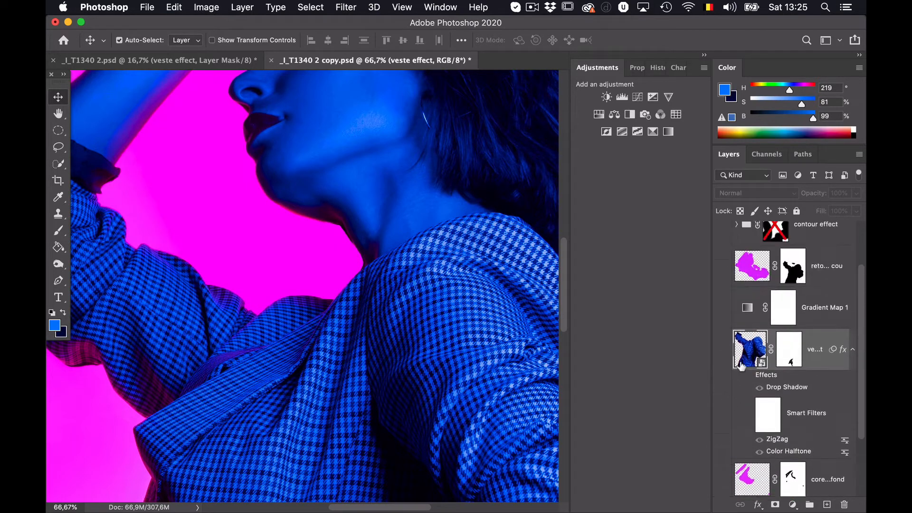
pyautogui.press('super+minus')
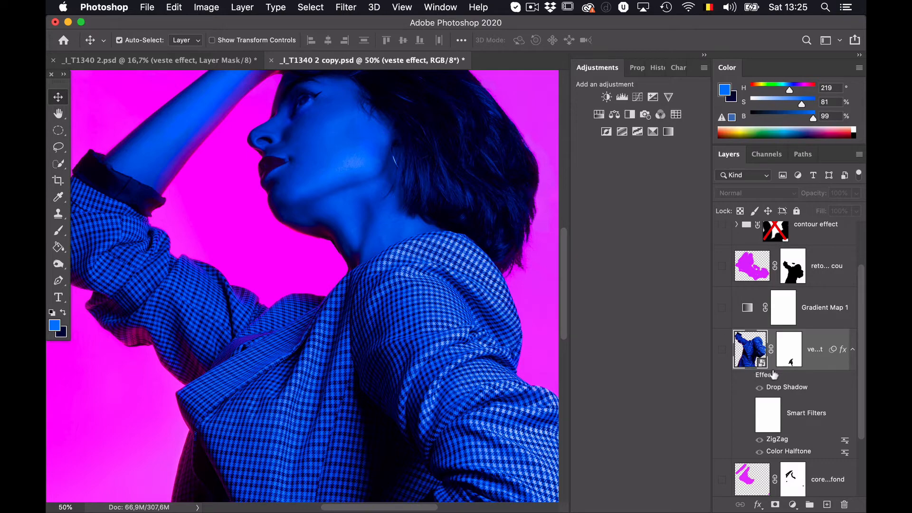
pyautogui.scroll(-1, 796, 417)
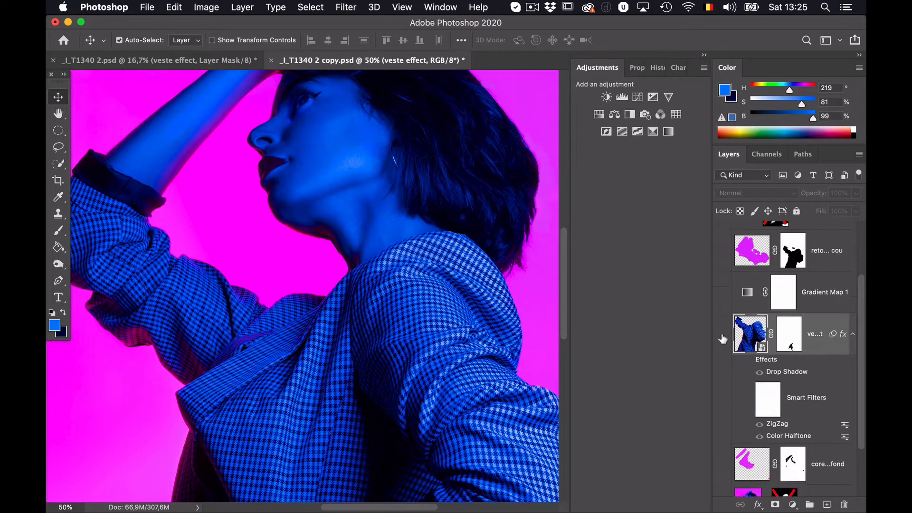
pyautogui.click(723, 336)
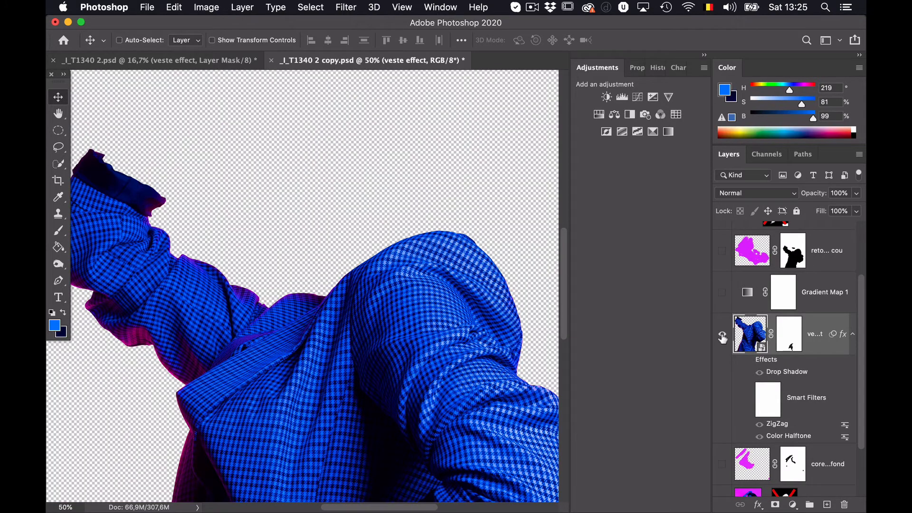
pyautogui.press('super+minus')
pyautogui.press('super+minus')
pyautogui.press('super+minus')
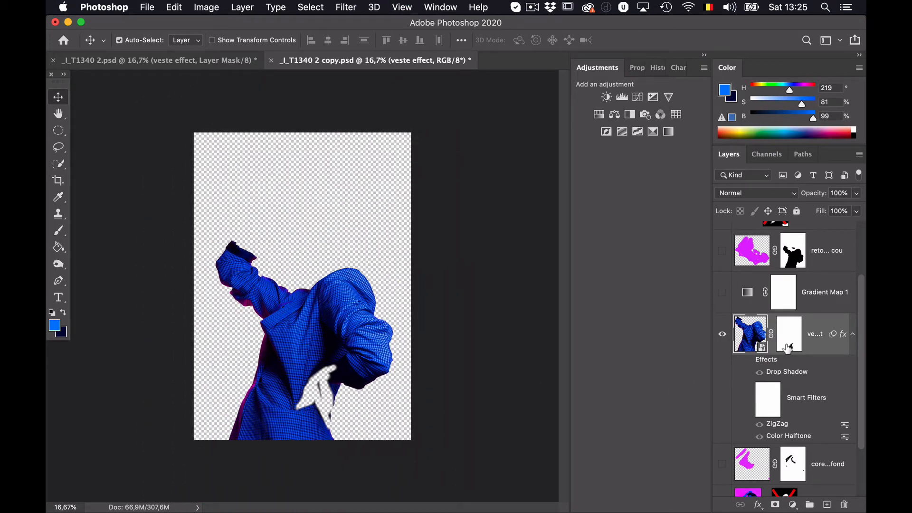
# Disable the veste effect layer's mask, comparing the jacket with the mask on and off and with the core...fond layer shown
pyautogui.keyDown('shift'); pyautogui.click(787, 348); pyautogui.keyUp('shift')
pyautogui.click(723, 463)
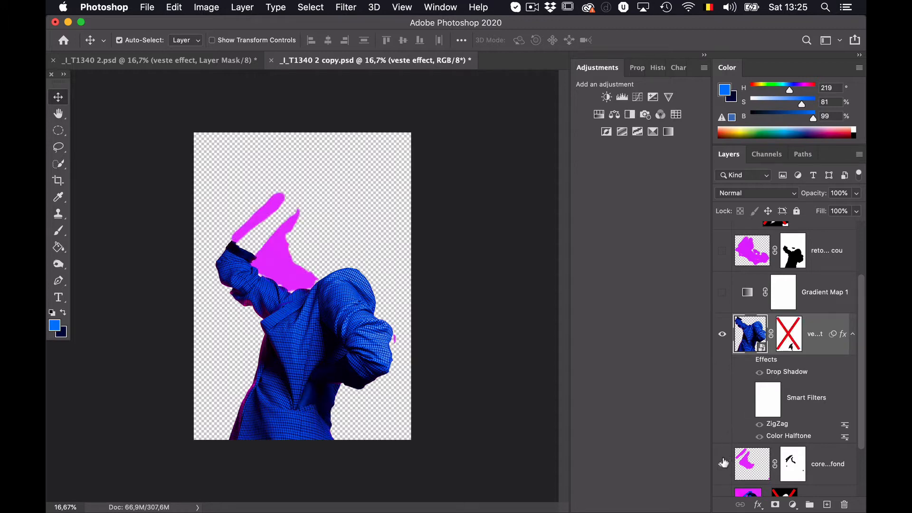
pyautogui.click(723, 465)
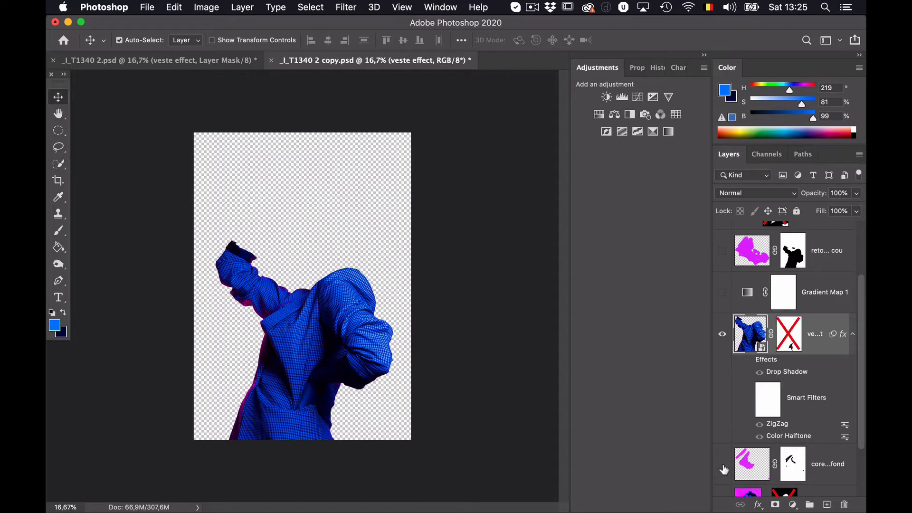
pyautogui.keyDown('shift'); pyautogui.click(792, 347); pyautogui.keyUp('shift')
pyautogui.keyDown('shift'); pyautogui.click(792, 346); pyautogui.keyUp('shift')
pyautogui.keyDown('shift'); pyautogui.click(793, 346); pyautogui.keyUp('shift')
pyautogui.keyDown('shift'); pyautogui.click(793, 346); pyautogui.keyUp('shift')
# Turn on the veste effect layer's effects with its Drop Shadow hidden
pyautogui.scroll(-2, 818, 374)
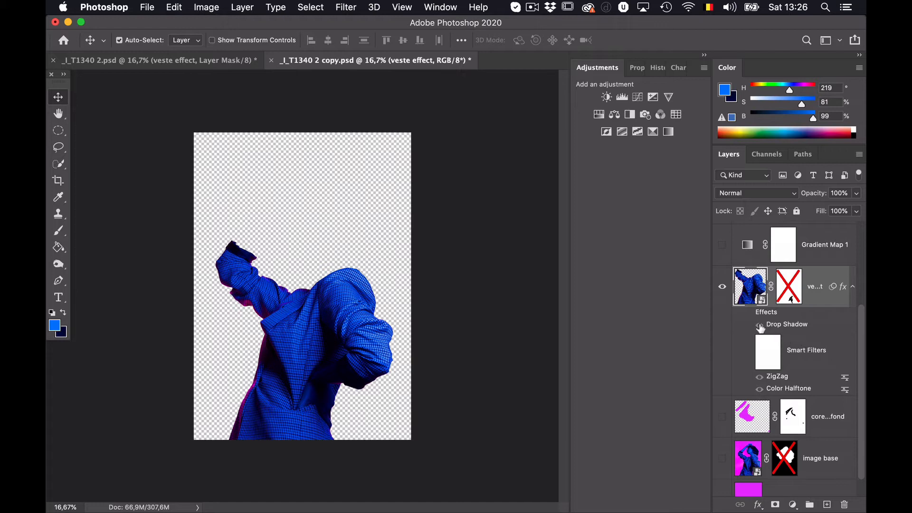
pyautogui.click(760, 326)
pyautogui.click(760, 326)
# Open the veste effect layer's layer style settings and try a Stroke on and off
pyautogui.doubleClick(824, 278)
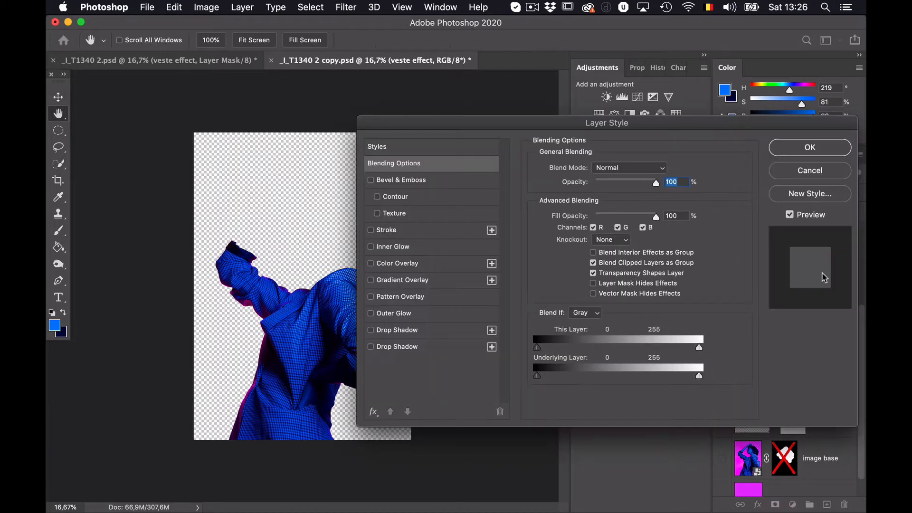
pyautogui.moveTo(600, 97); pyautogui.dragTo(600, 125)
pyautogui.moveTo(665, 125); pyautogui.dragTo(758, 120)
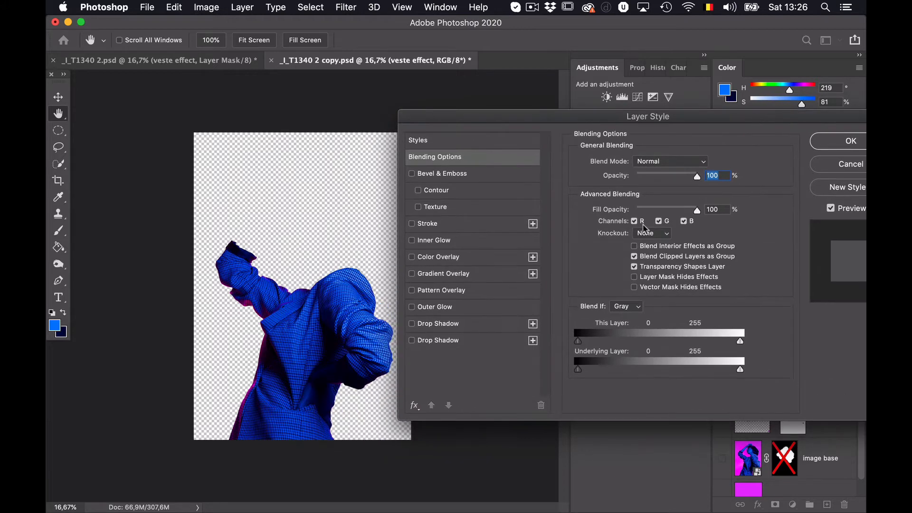
pyautogui.click(413, 224)
pyautogui.click(412, 224)
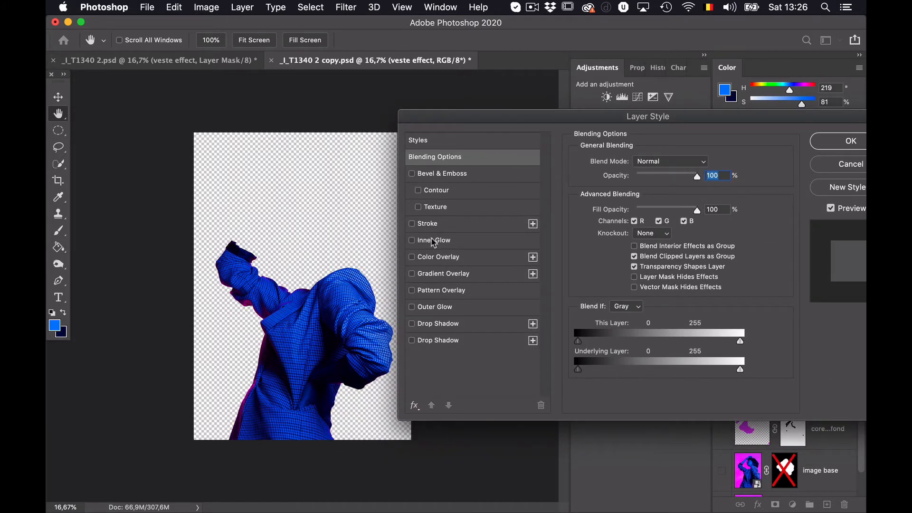
# Try a magenta Color Overlay with hue 312° on the jacket, in Color blend mode at 55% opacity
pyautogui.click(413, 257)
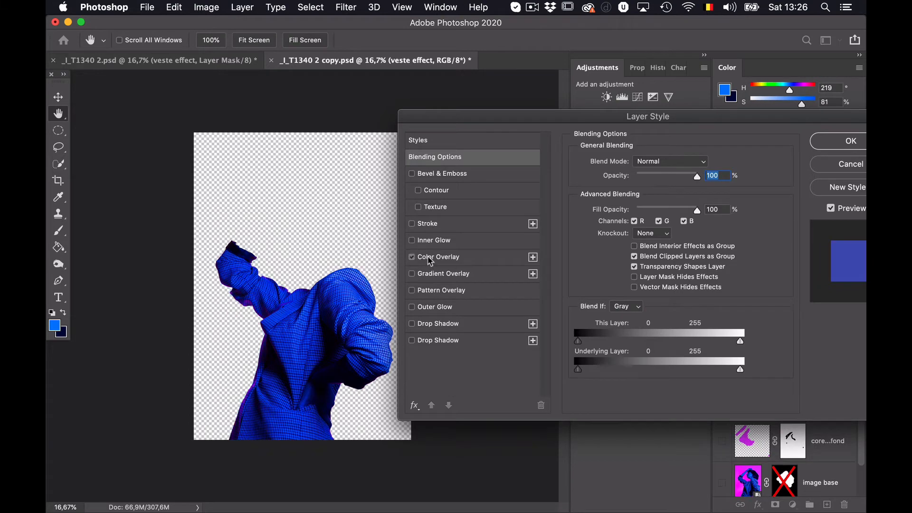
pyautogui.click(430, 257)
pyautogui.click(412, 257)
pyautogui.click(412, 257)
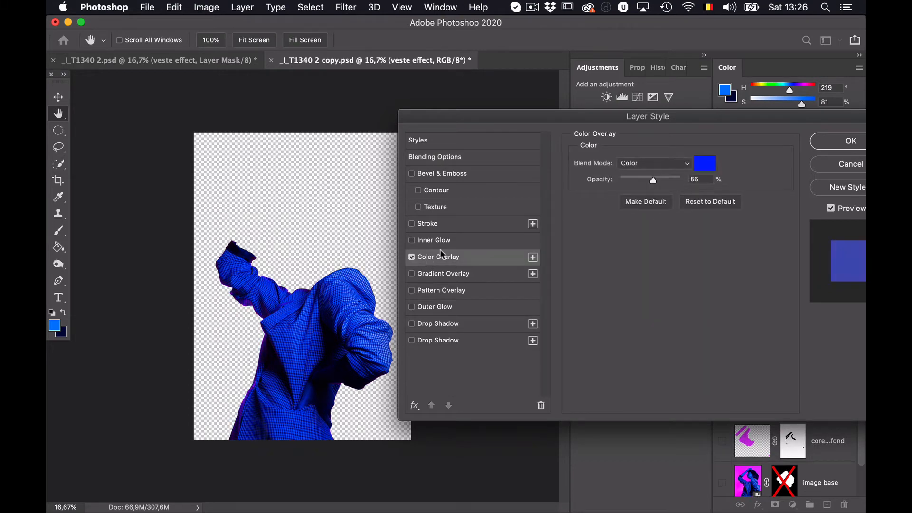
pyautogui.click(704, 166)
pyautogui.click(709, 323)
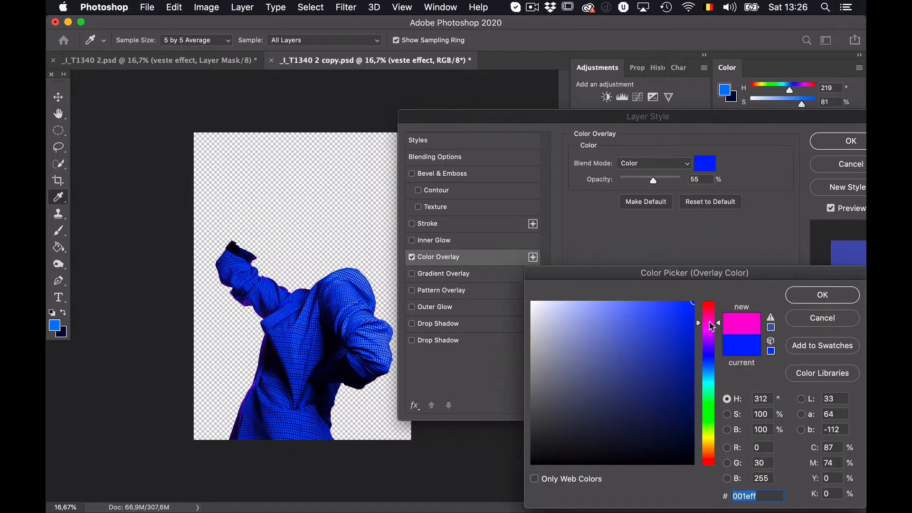
pyautogui.click(826, 293)
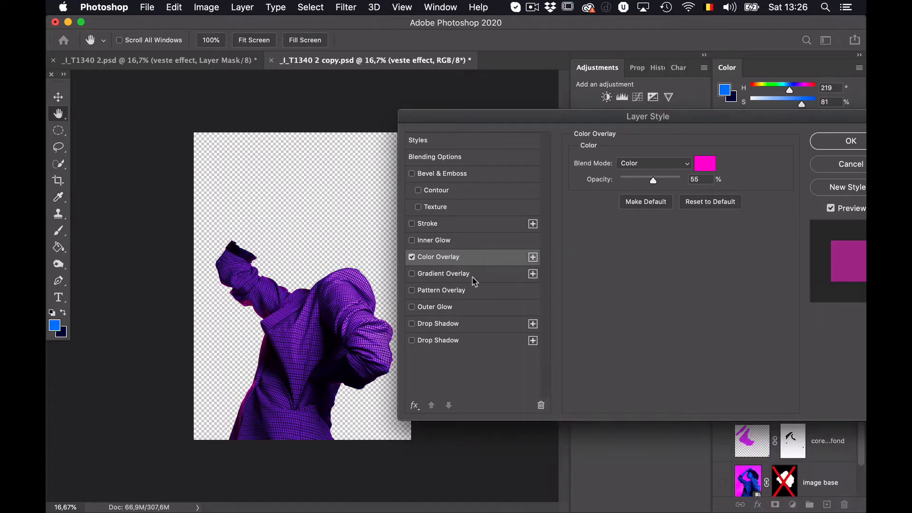
# Try a Gradient Overlay and a Pattern Overlay on the jacket, and turn off all the overlays
pyautogui.click(413, 275)
pyautogui.click(412, 275)
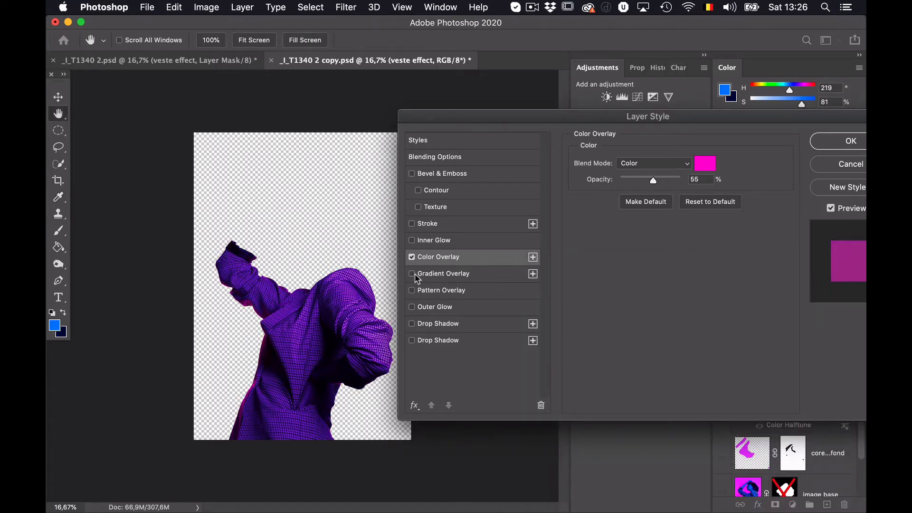
pyautogui.click(427, 291)
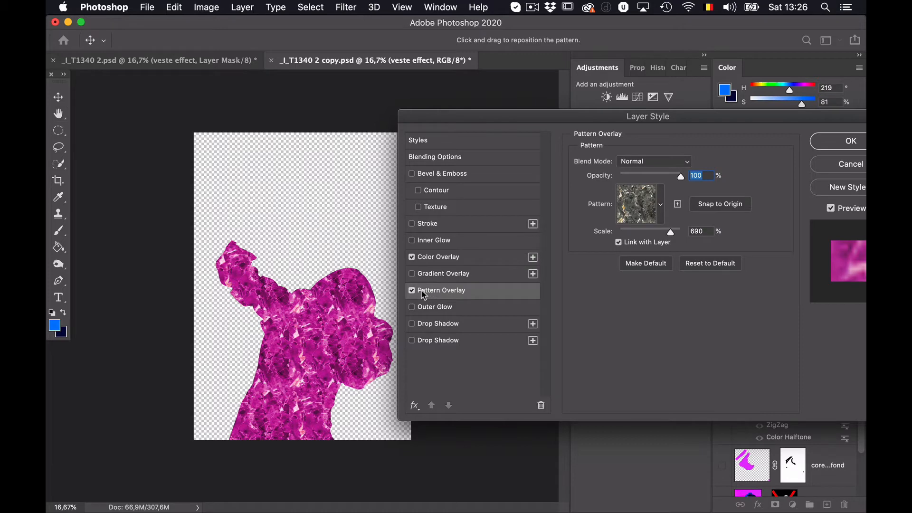
pyautogui.click(413, 290)
pyautogui.click(411, 257)
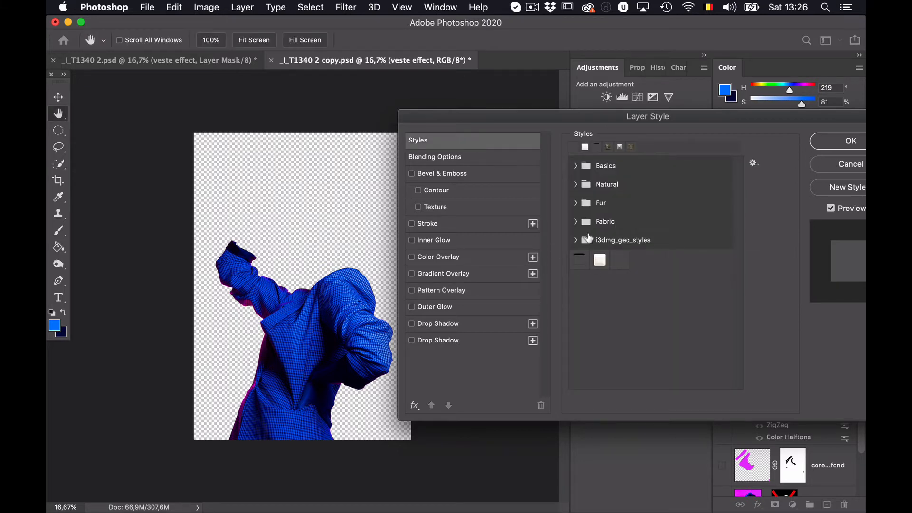
# Try several preset styles from the Natural group on the jacket, including the wood ones, and discard the layer style changes
pyautogui.click(576, 166)
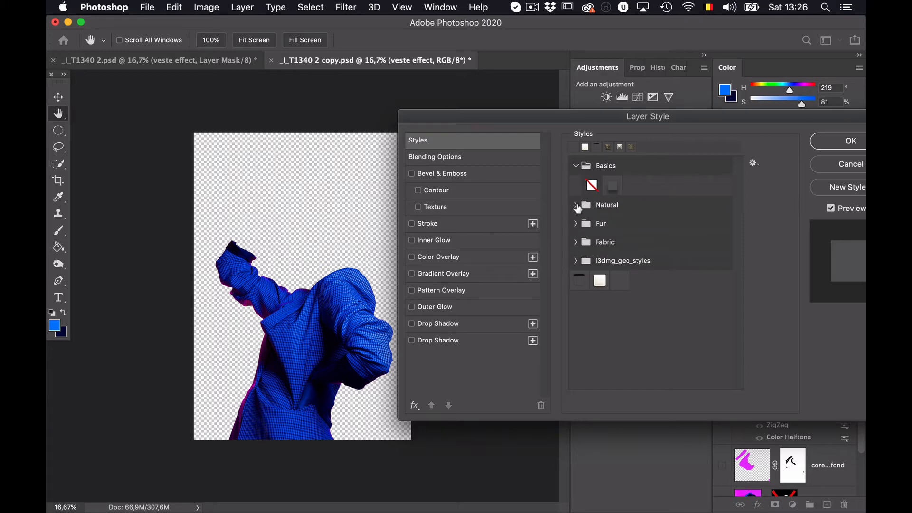
pyautogui.click(576, 205)
pyautogui.click(591, 245)
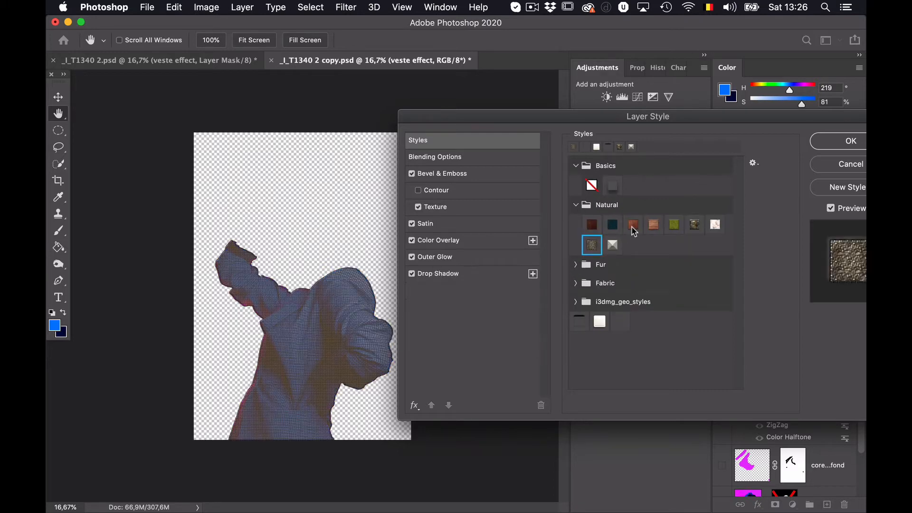
pyautogui.click(633, 227)
pyautogui.click(653, 225)
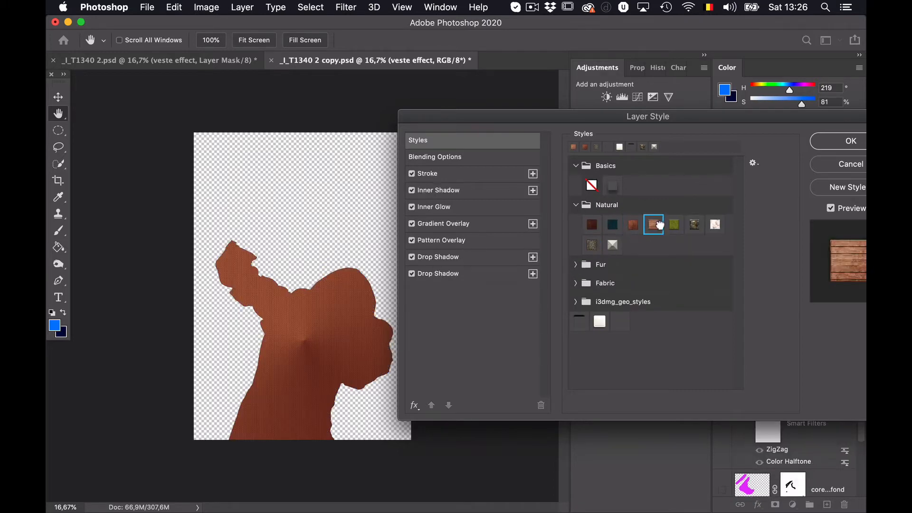
pyautogui.click(634, 228)
pyautogui.click(653, 226)
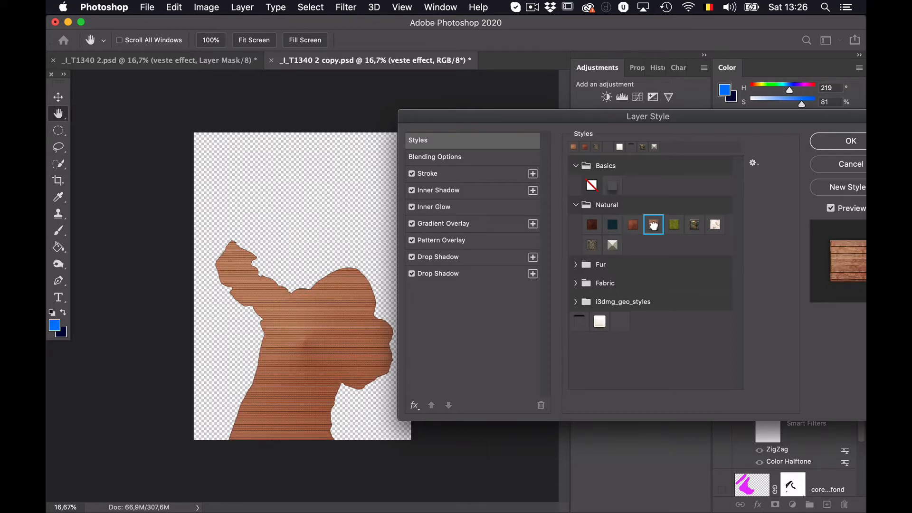
pyautogui.click(690, 225)
pyautogui.click(715, 225)
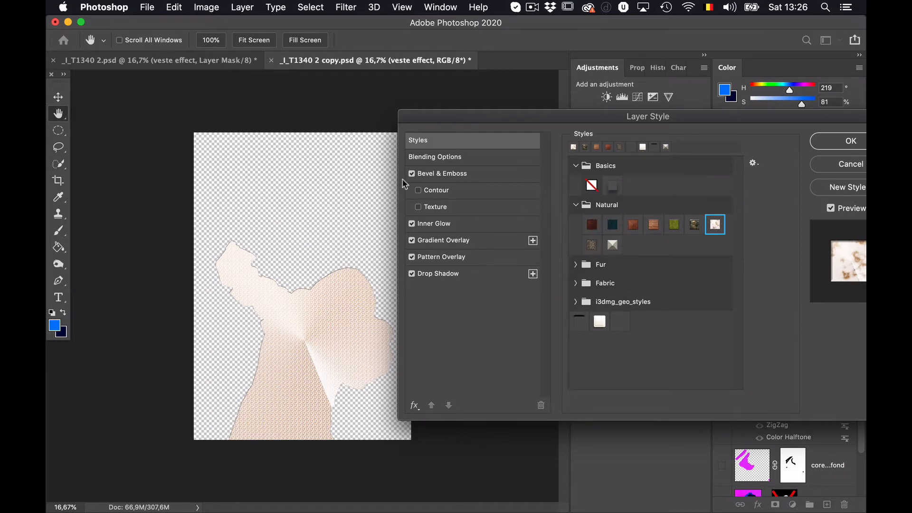
pyautogui.click(848, 164)
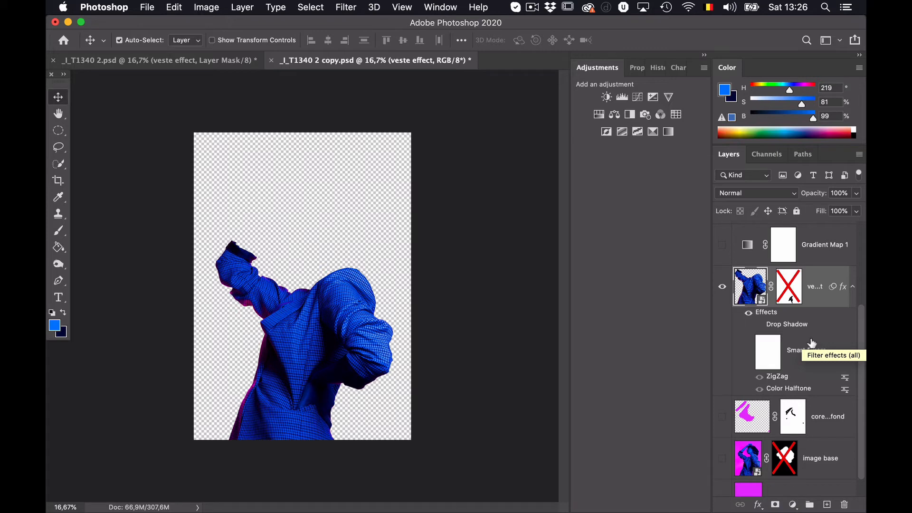
# Show the veste effect layer's Color Halftone filter with ZigZag hidden, and examine the halftone dots up close
pyautogui.press('super+equal')
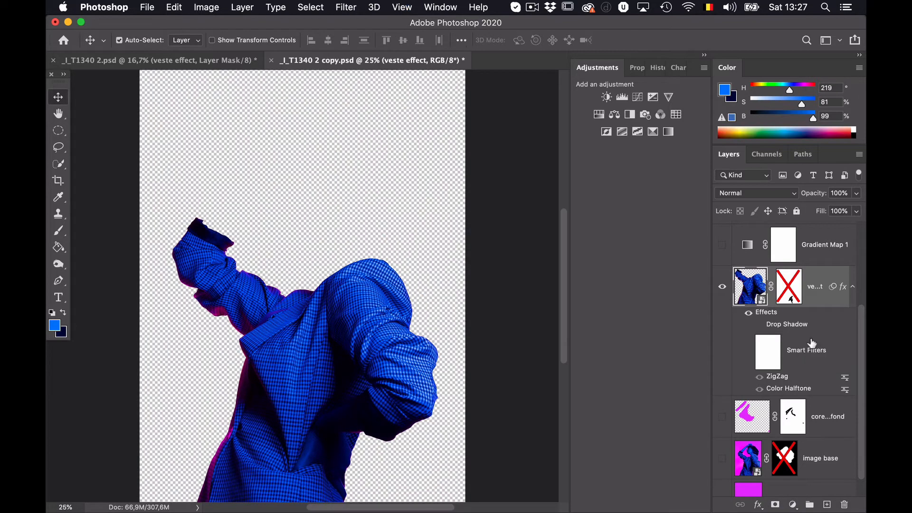
pyautogui.scroll(-4, 634, 346)
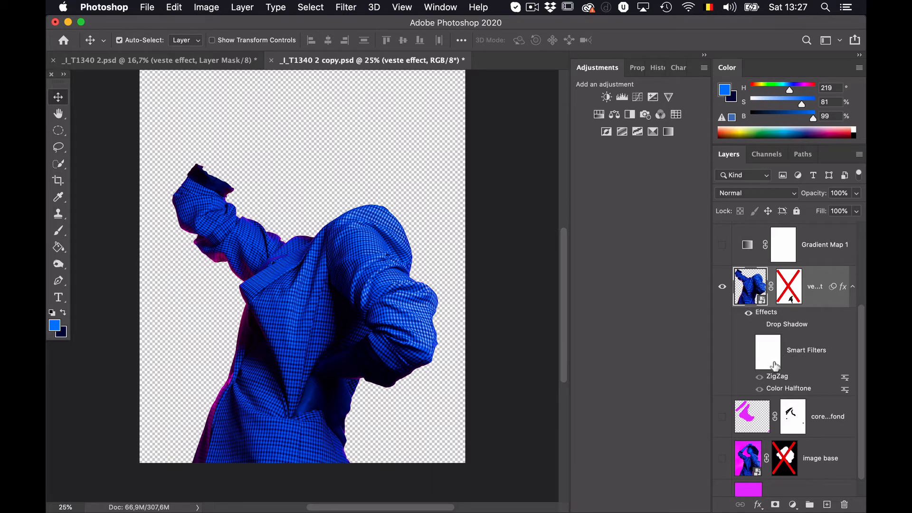
pyautogui.scroll(-1, 806, 366)
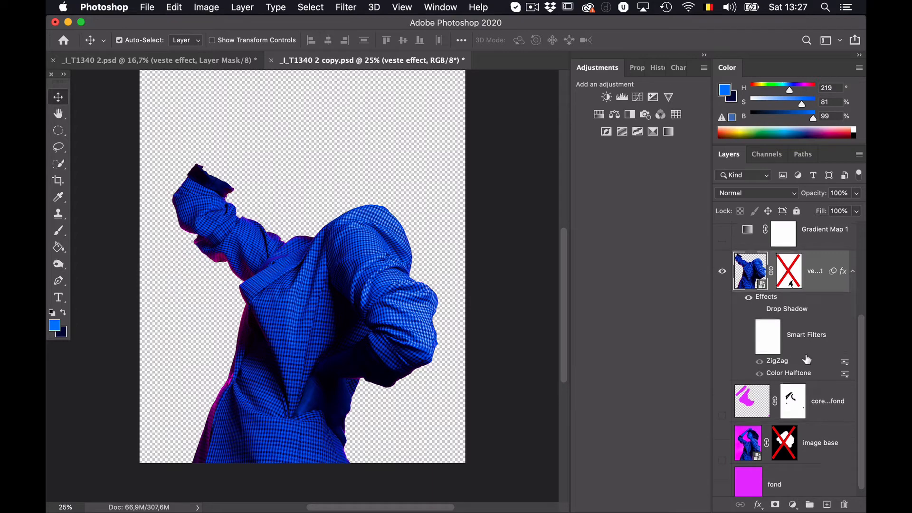
pyautogui.click(760, 374)
pyautogui.press('super+plus')
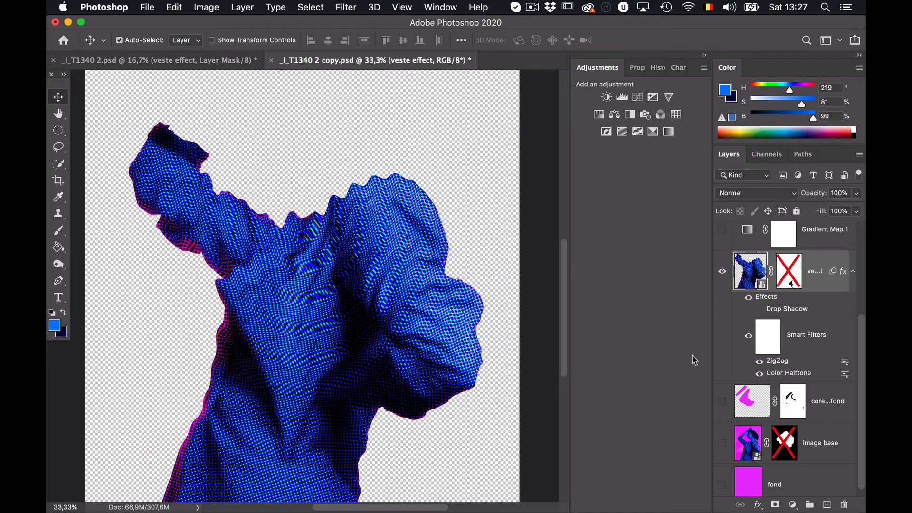
pyautogui.click(760, 361)
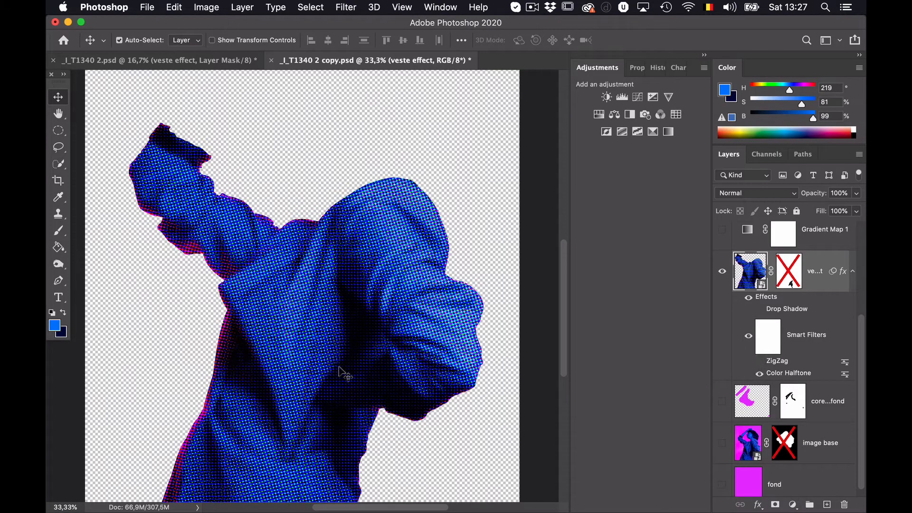
pyautogui.press('super+plus')
pyautogui.press('super+plus')
pyautogui.press('super+plus')
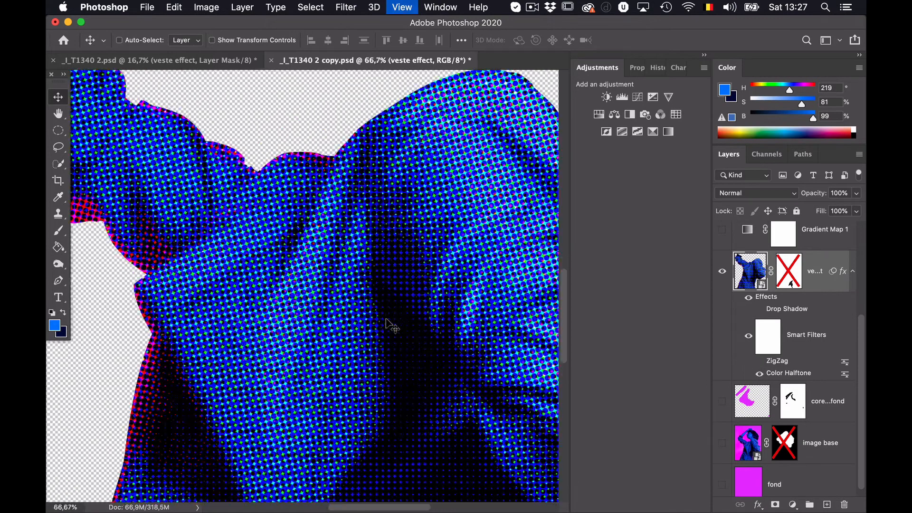
pyautogui.press('super+minus')
pyautogui.press('super+minus')
pyautogui.press('super+minus')
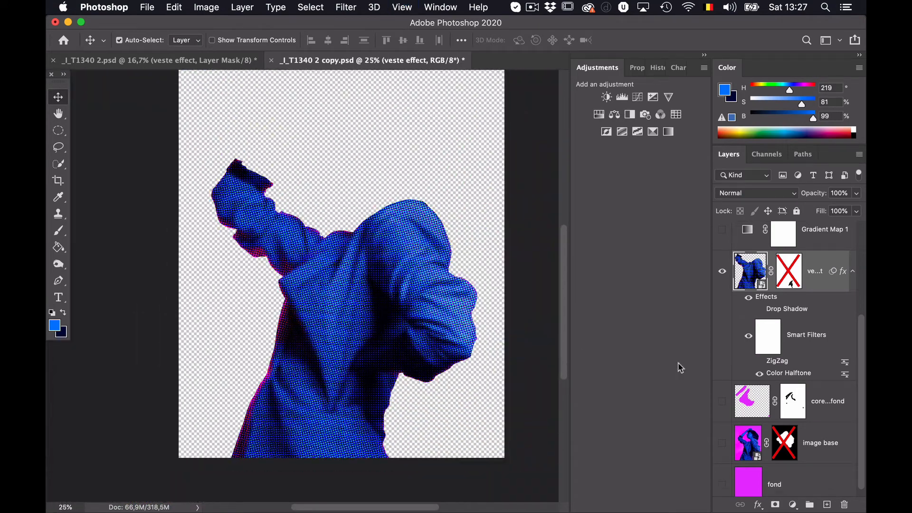
# Show the image base and fond layers, and compare the photo with the veste effect layer hidden and shown
pyautogui.click(723, 444)
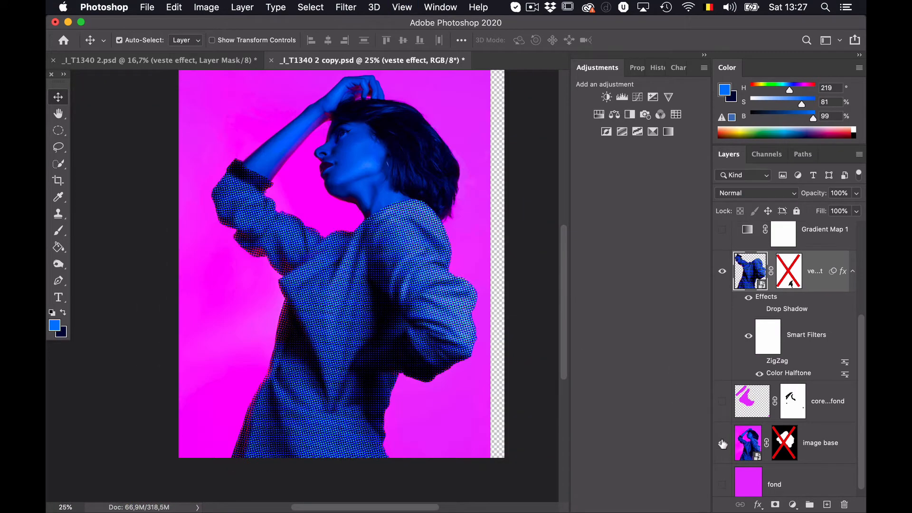
pyautogui.click(723, 484)
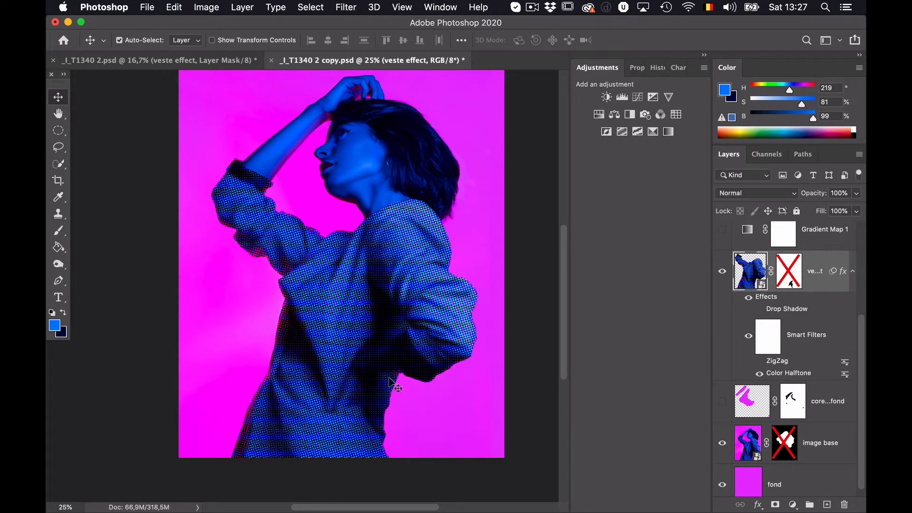
pyautogui.click(723, 270)
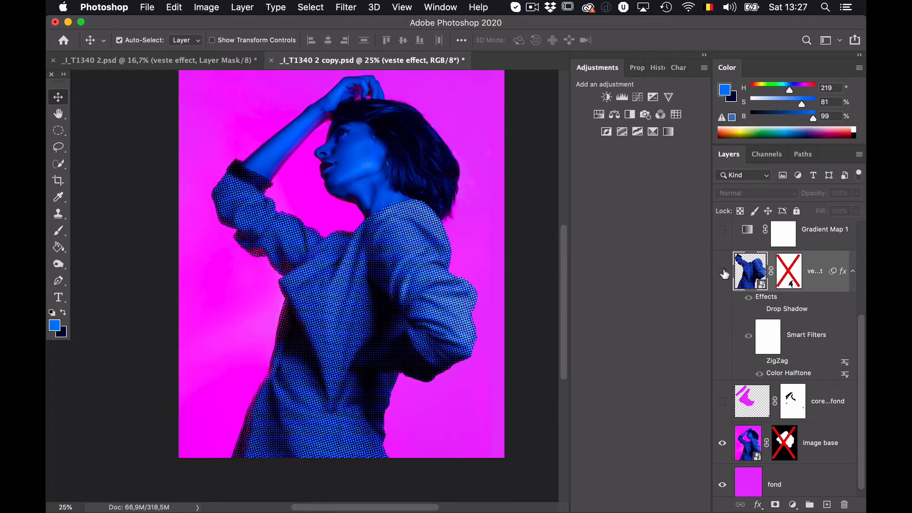
pyautogui.click(723, 272)
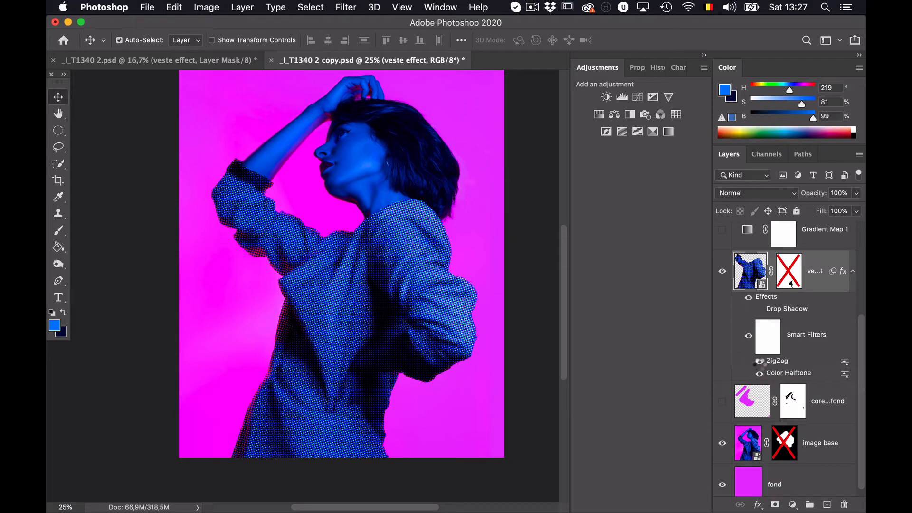
# Turn on the ZigZag smart filter of the veste effect layer and examine the rippled jacket up close
pyautogui.click(759, 362)
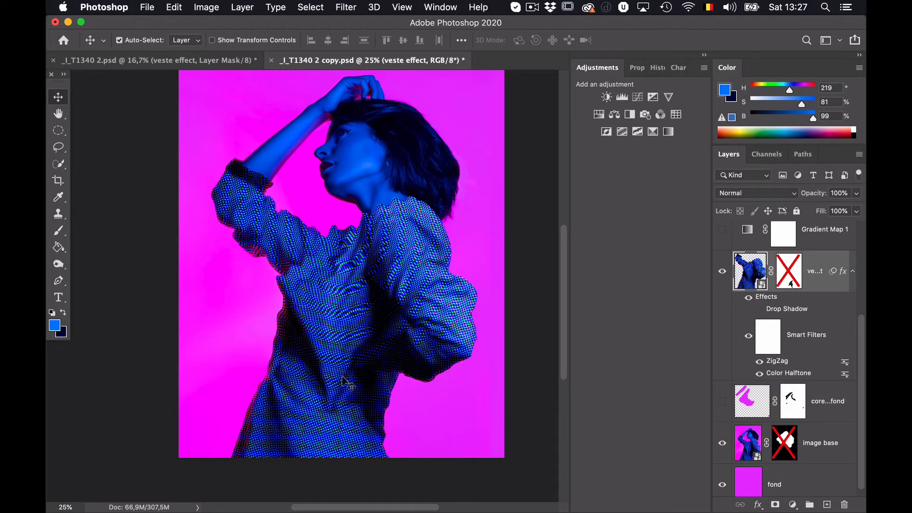
pyautogui.press('super+plus')
pyautogui.press('super+plus')
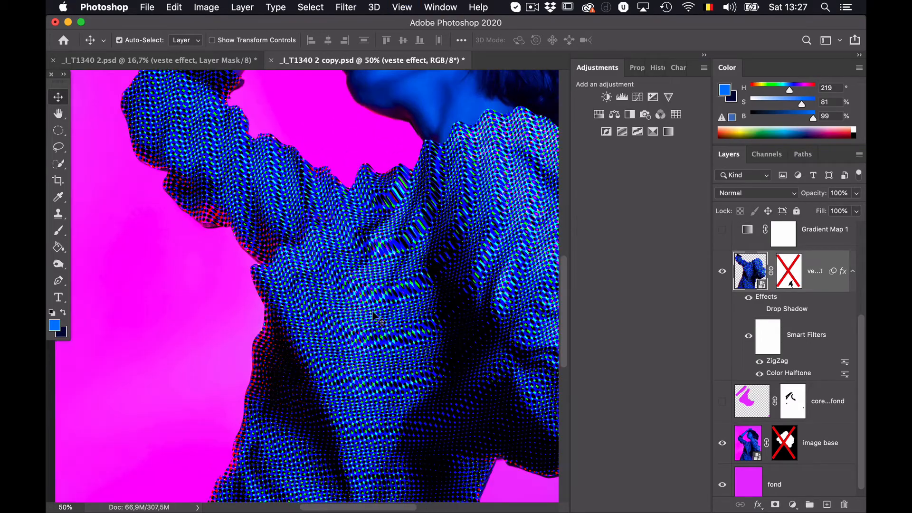
pyautogui.hscroll(5, 375, 317)
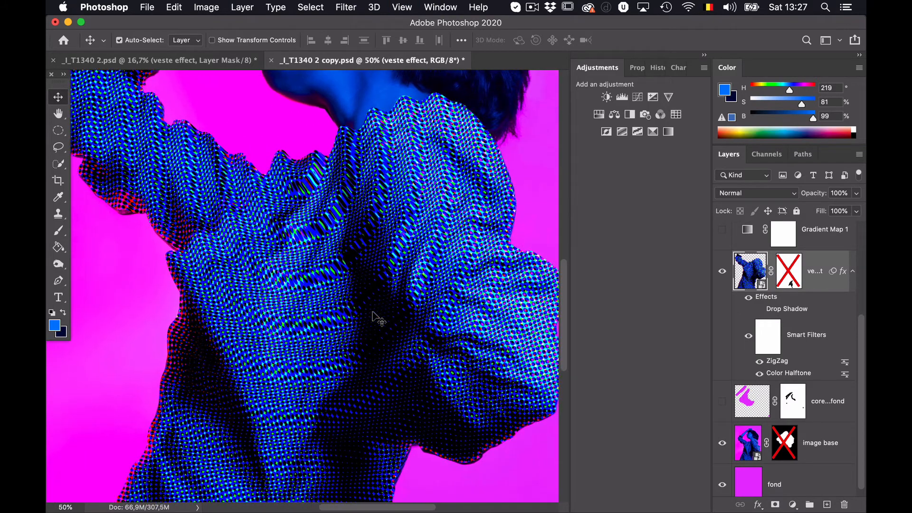
pyautogui.press('super+minus')
pyautogui.press('super+minus')
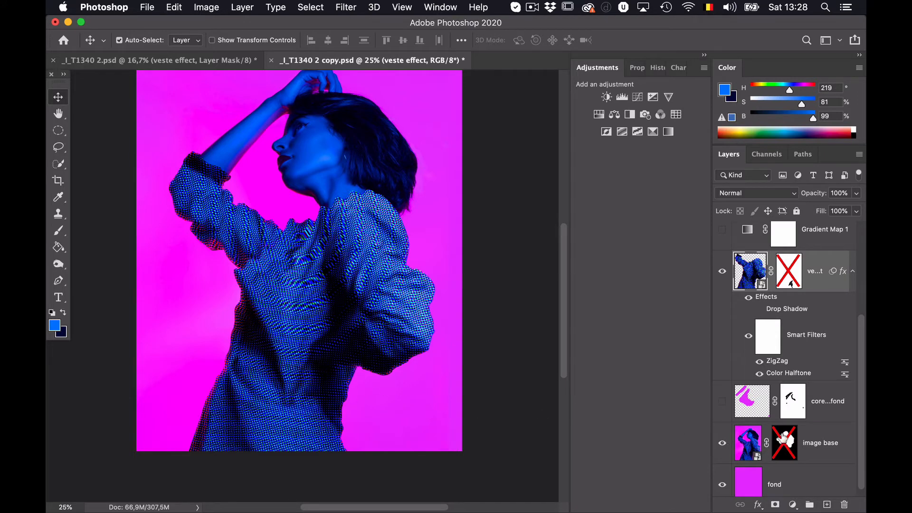
# Enable the veste effect layer's mask after comparing the jacket with it on and off, and bring the figure closer
pyautogui.scroll(1, 789, 402)
pyautogui.scroll(5, 789, 402)
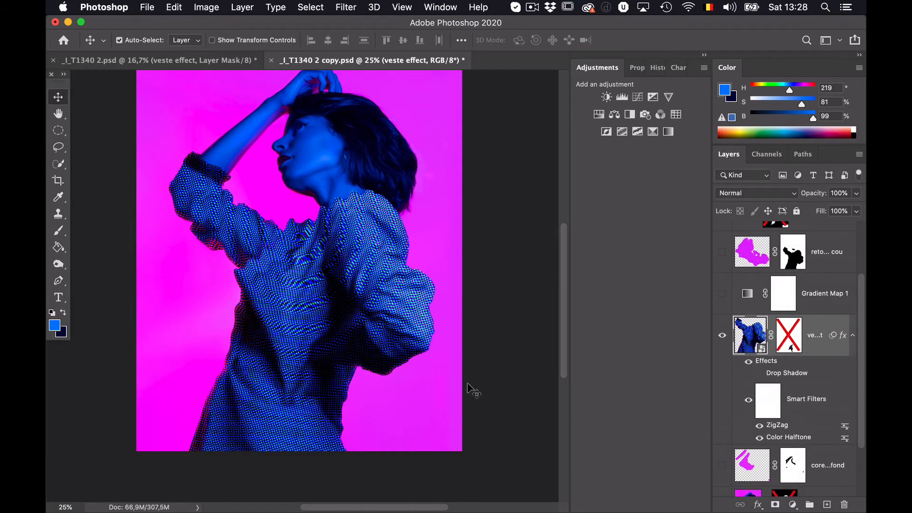
pyautogui.press('super+minus')
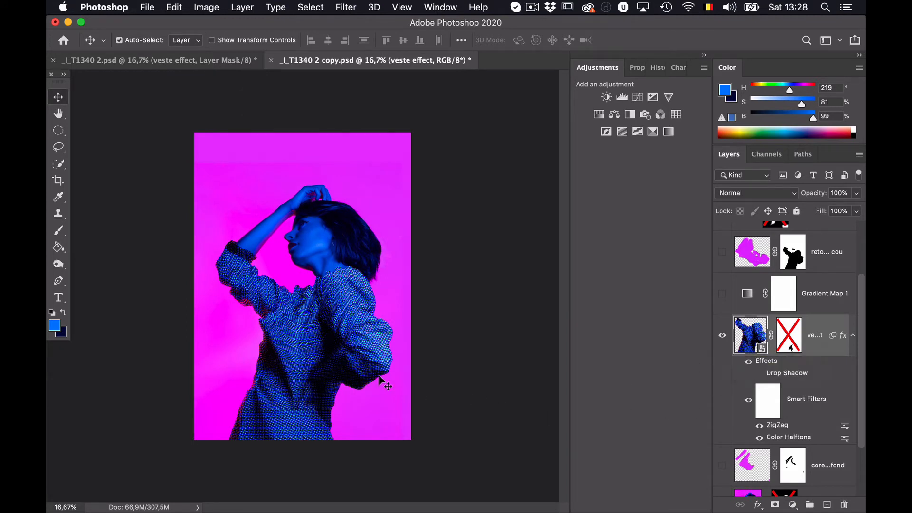
pyautogui.keyDown('shift'); pyautogui.click(792, 349); pyautogui.keyUp('shift')
pyautogui.keyDown('shift'); pyautogui.click(792, 350); pyautogui.keyUp('shift')
pyautogui.keyDown('shift'); pyautogui.click(791, 349); pyautogui.keyUp('shift')
pyautogui.press('super+plus')
pyautogui.press('super+plus')
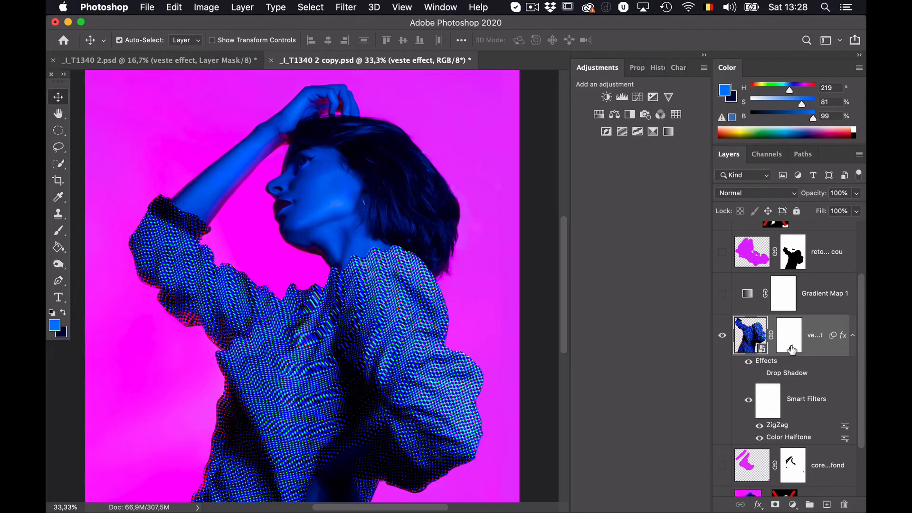
# Compare the lower part of the jacket with the veste effect layer's mask off and on, and view the whole poster
pyautogui.scroll(-5, 547, 344)
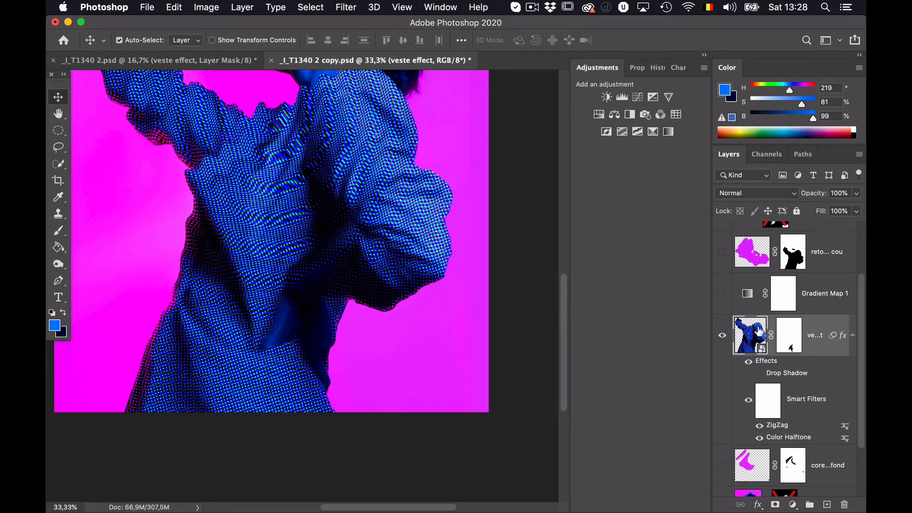
pyautogui.keyDown('shift'); pyautogui.click(794, 344); pyautogui.keyUp('shift')
pyautogui.keyDown('shift'); pyautogui.click(794, 344); pyautogui.keyUp('shift')
pyautogui.keyDown('shift'); pyautogui.click(794, 344); pyautogui.keyUp('shift')
pyautogui.keyDown('shift'); pyautogui.click(794, 344); pyautogui.keyUp('shift')
pyautogui.scroll(10, 529, 277)
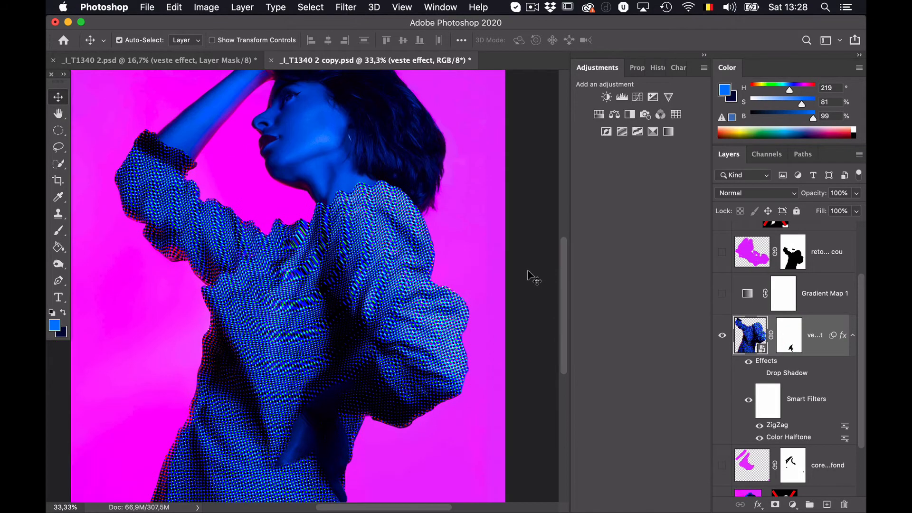
pyautogui.press('super+minus')
pyautogui.press('super+minus')
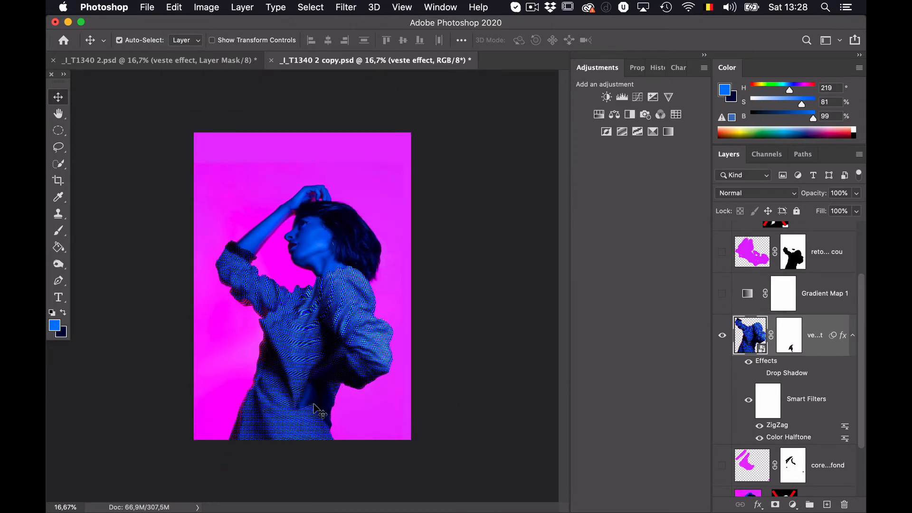
# Show the retouche cou layer after comparing the area around the neck and collar with it hidden and shown
pyautogui.scroll(1, 766, 332)
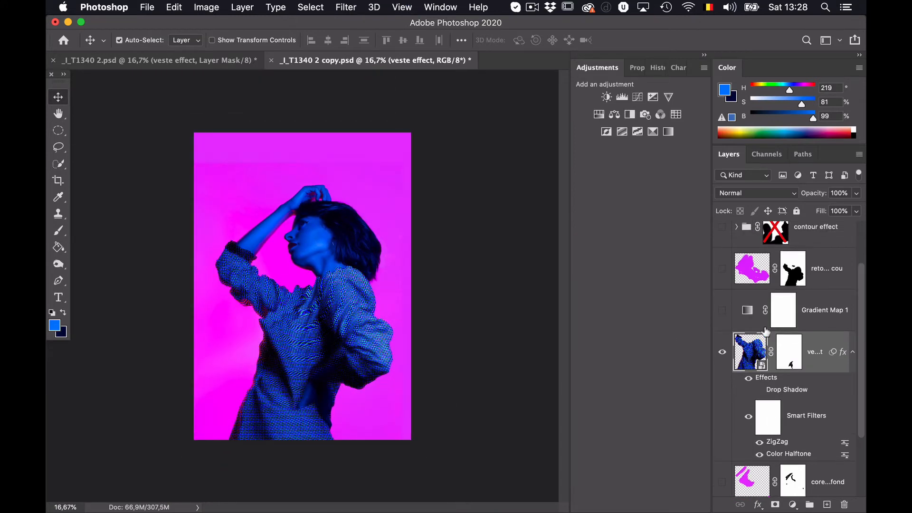
pyautogui.click(722, 276)
pyautogui.click(722, 276)
pyautogui.click(723, 483)
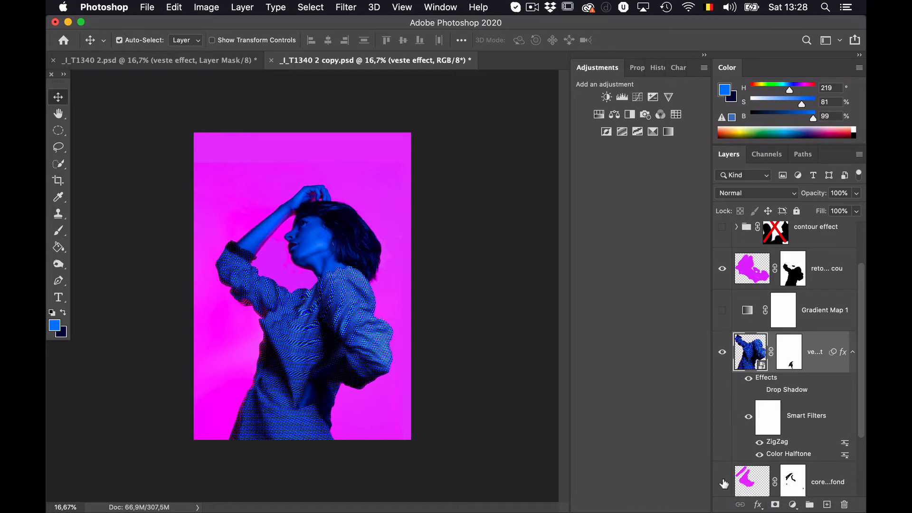
pyautogui.click(722, 269)
pyautogui.click(723, 271)
pyautogui.click(723, 271)
pyautogui.click(723, 271)
pyautogui.click(723, 271)
pyautogui.click(723, 271)
# Brush black along the jacket's collar on the retouche cou layer's mask, and brush white over the background gaps below the chin
pyautogui.click(795, 280)
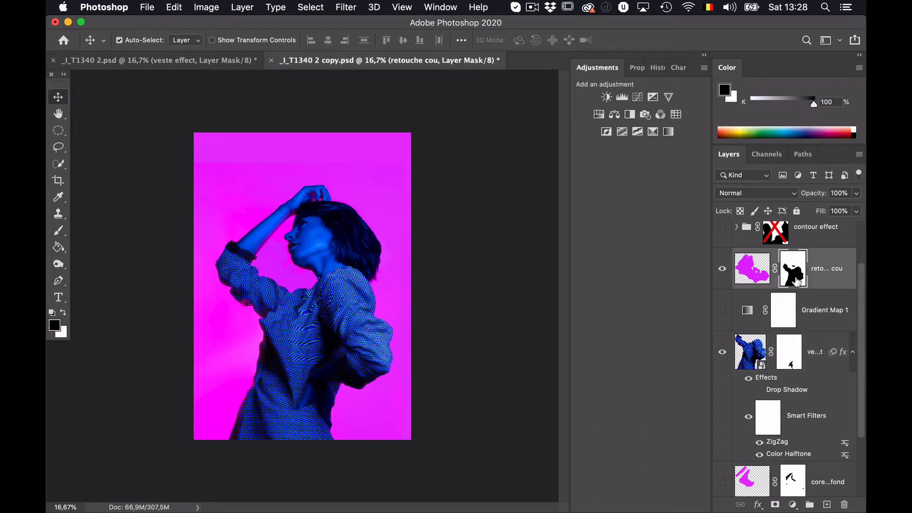
pyautogui.press('super+equal')
pyautogui.press('super+equal')
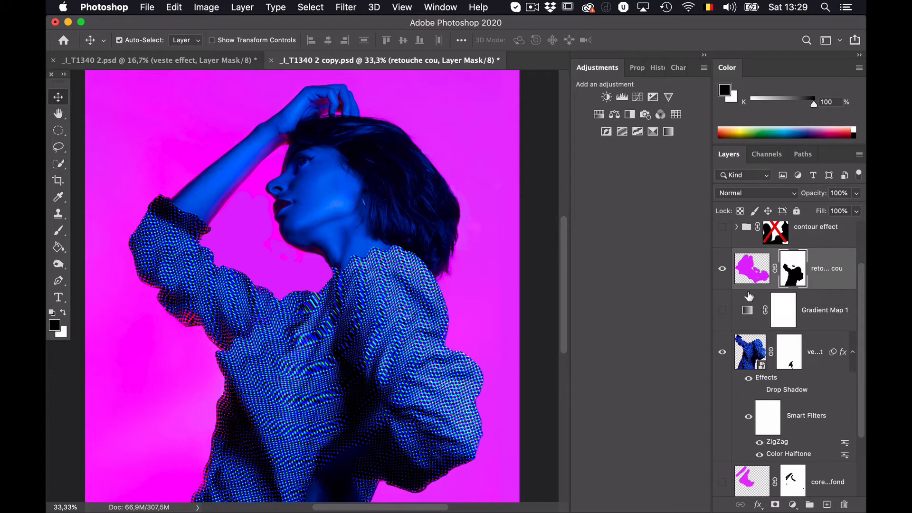
pyautogui.press('b')
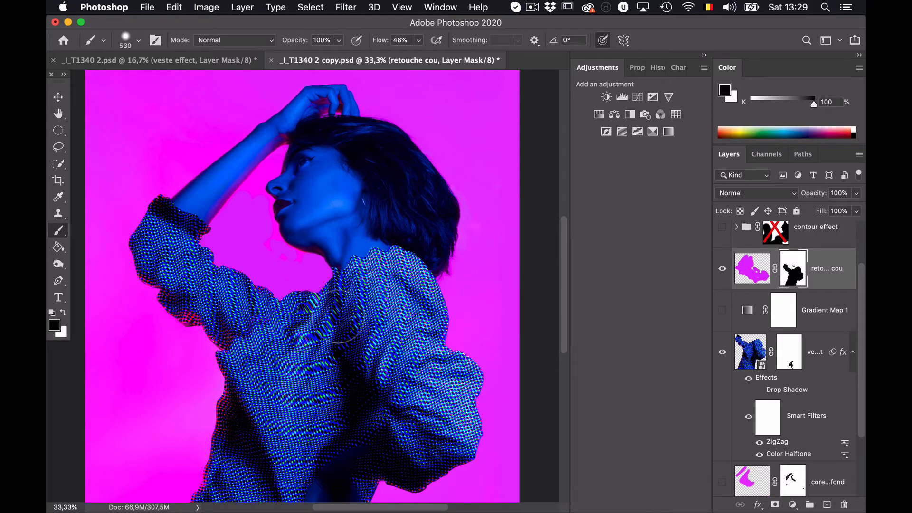
pyautogui.moveTo(337, 316)
pyautogui.mouseDown()
pyautogui.moveTo(331, 289)
pyautogui.moveTo(314, 307)
pyautogui.moveTo(288, 308)
pyautogui.moveTo(295, 304)
pyautogui.mouseUp()
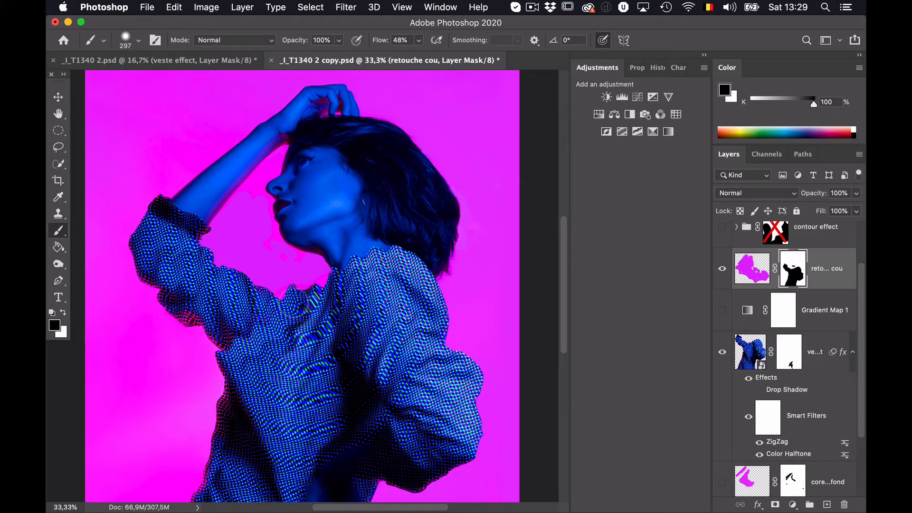
pyautogui.press('x')
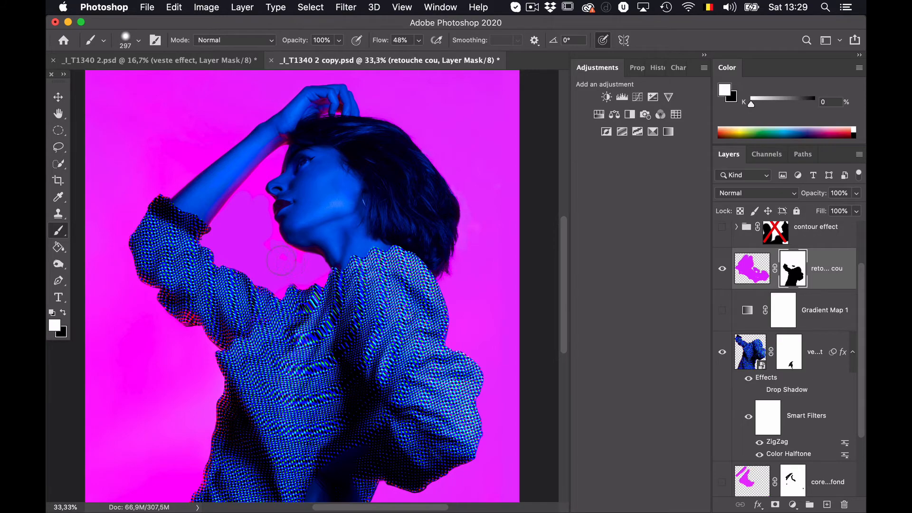
pyautogui.moveTo(279, 270); pyautogui.dragTo(214, 278)
# Sample the magenta next to the chin and paint over the leftover background patches below it on the retouche cou layer itself
pyautogui.press('super+plus')
pyautogui.press('super+plus')
pyautogui.press('super+plus')
pyautogui.press('super+plus')
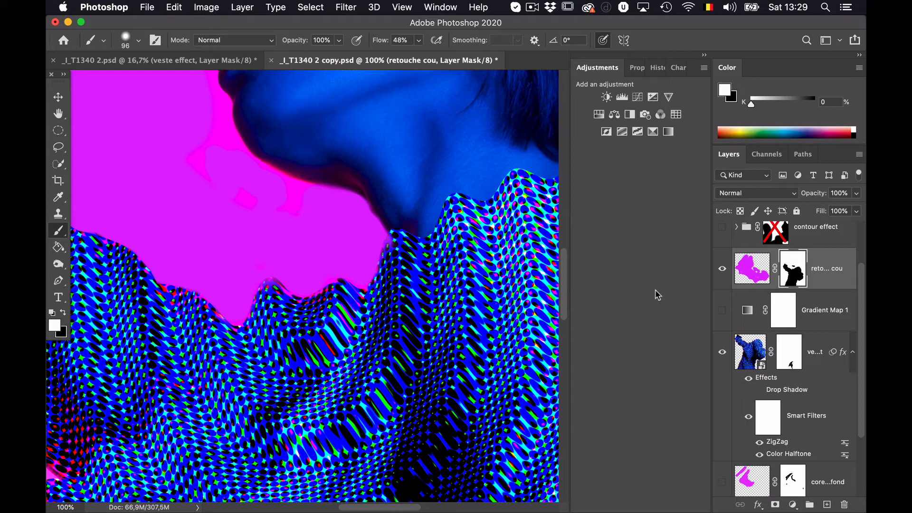
pyautogui.click(753, 279)
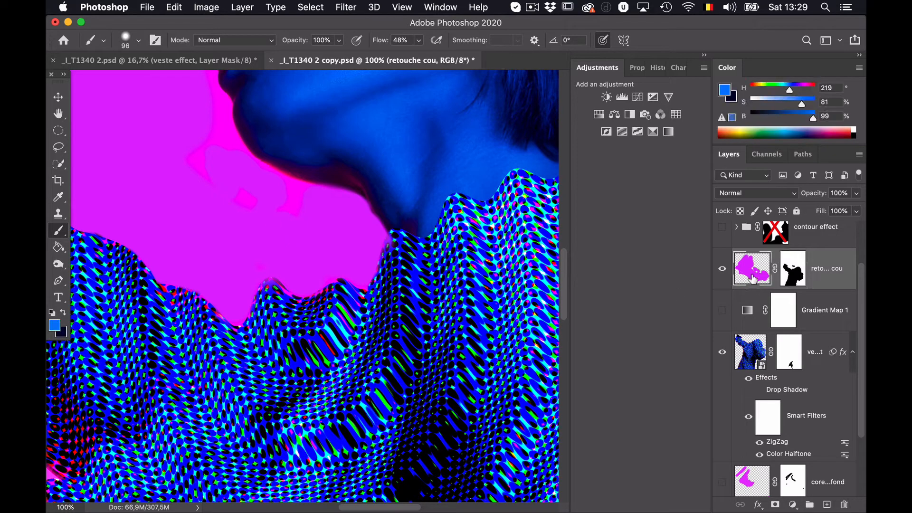
pyautogui.keyDown('alt'); pyautogui.click(326, 246); pyautogui.keyUp('alt')
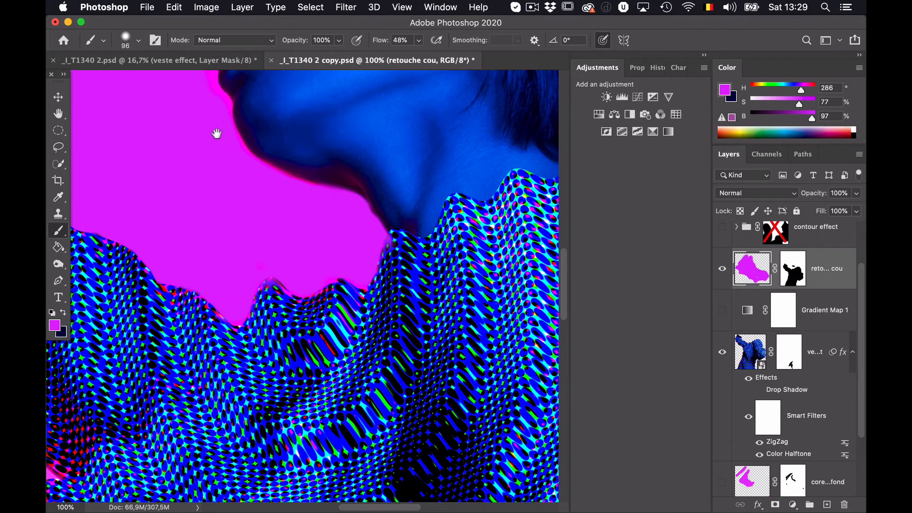
pyautogui.moveTo(217, 134); pyautogui.dragTo(255, 288)
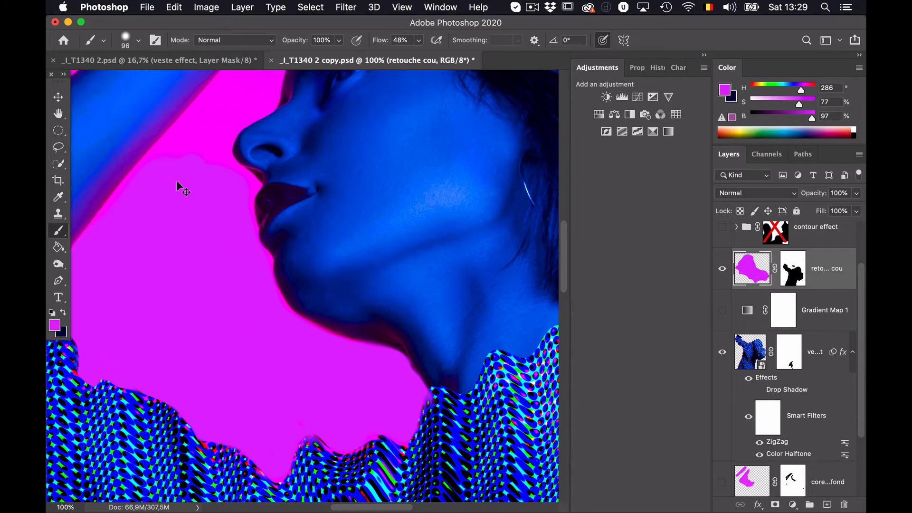
pyautogui.press('super+minus')
pyautogui.press('super+minus')
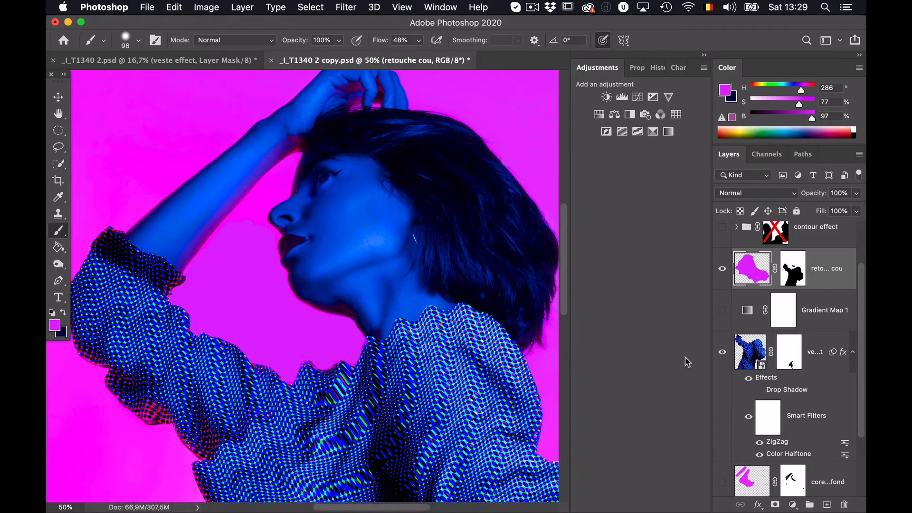
# Show the Gradient Map 1 layer and hide the retouche cou layer after comparing the poster with and without it
pyautogui.scroll(2, 788, 327)
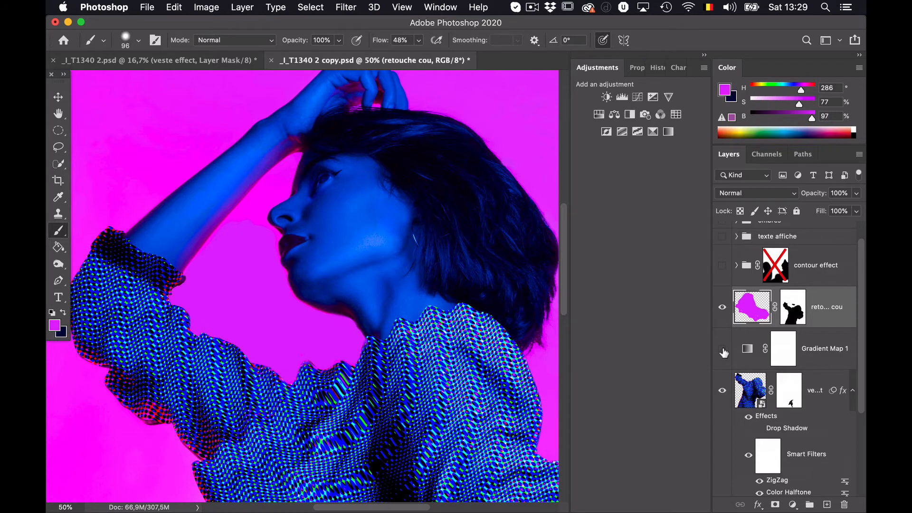
pyautogui.press('super+minus')
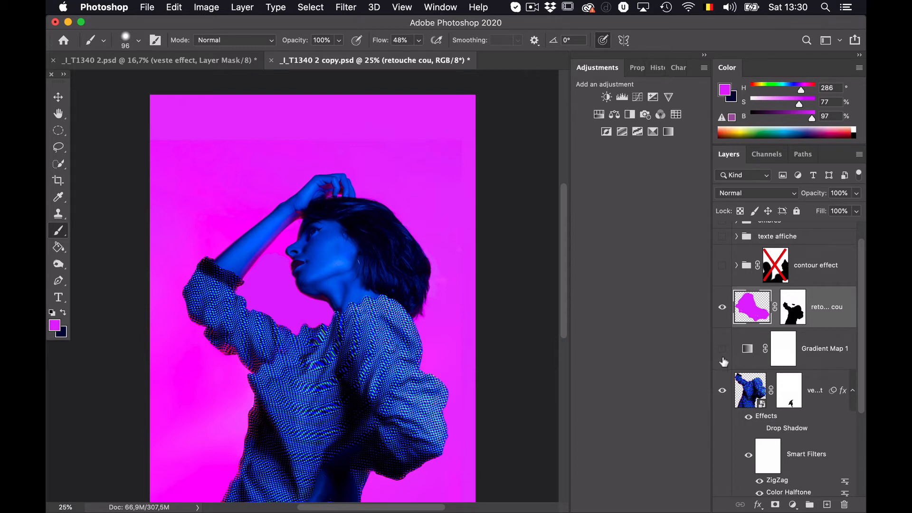
pyautogui.click(722, 350)
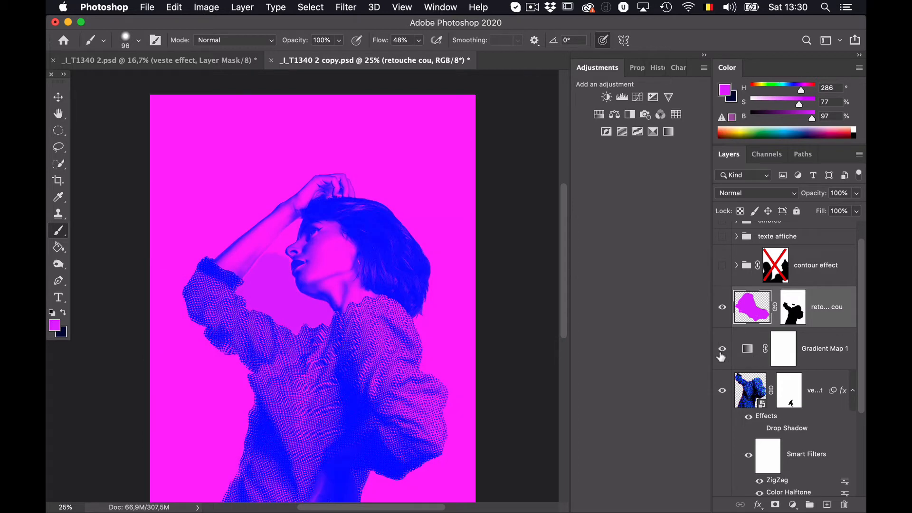
pyautogui.click(722, 307)
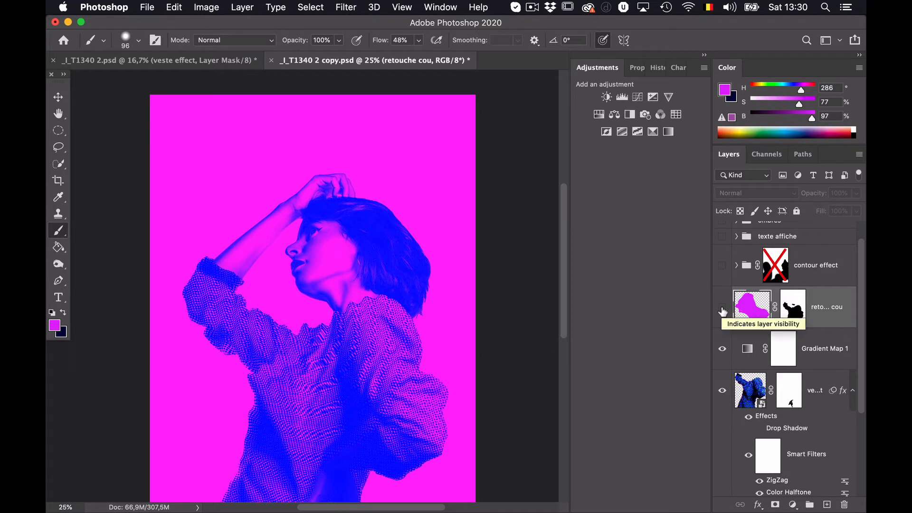
pyautogui.click(722, 312)
pyautogui.click(722, 312)
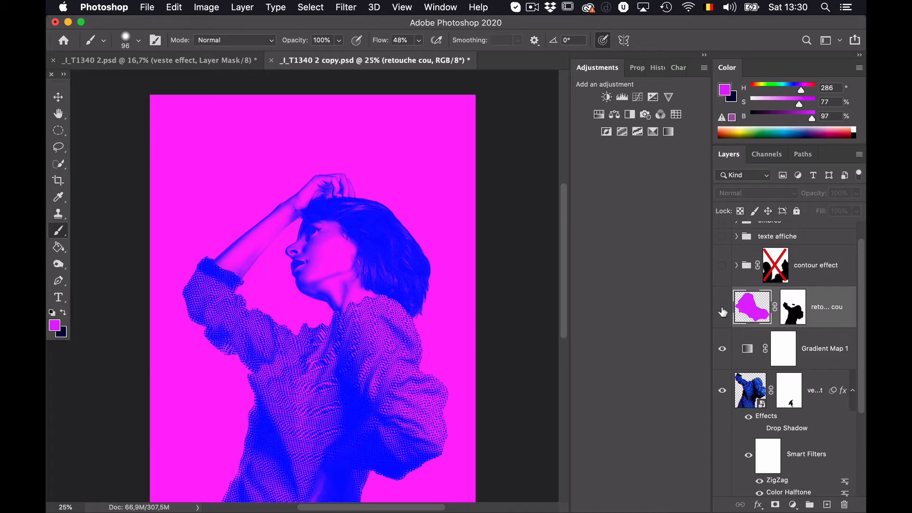
# Hide the Gradient Map 1 layer and add a new Gradient Map adjustment layer directly above it
pyautogui.click(749, 353)
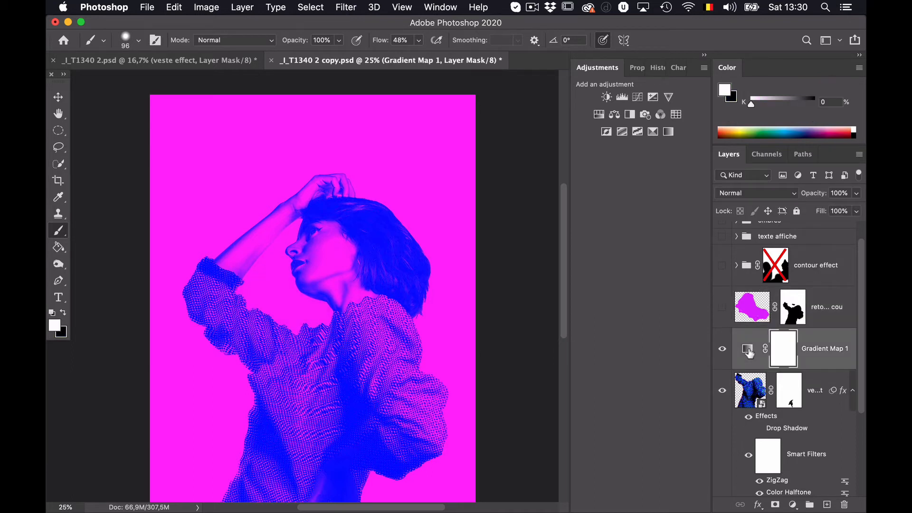
pyautogui.click(723, 349)
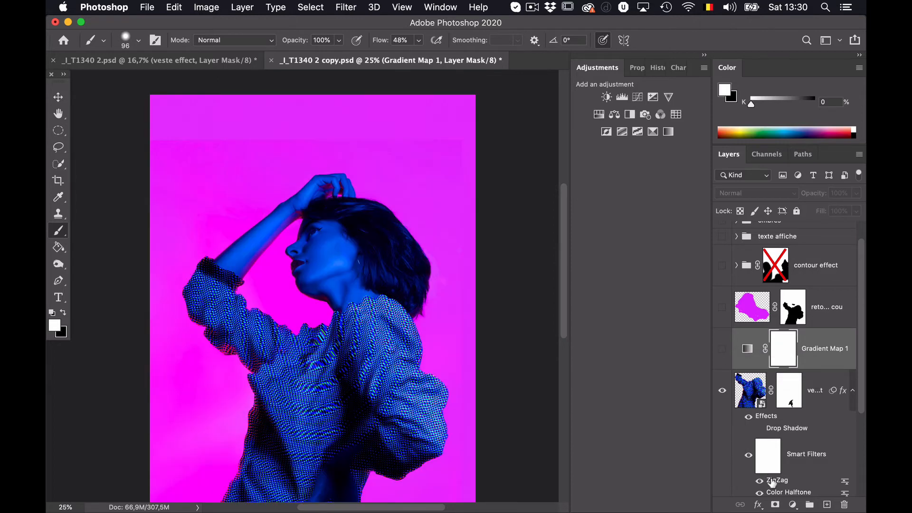
pyautogui.click(793, 505)
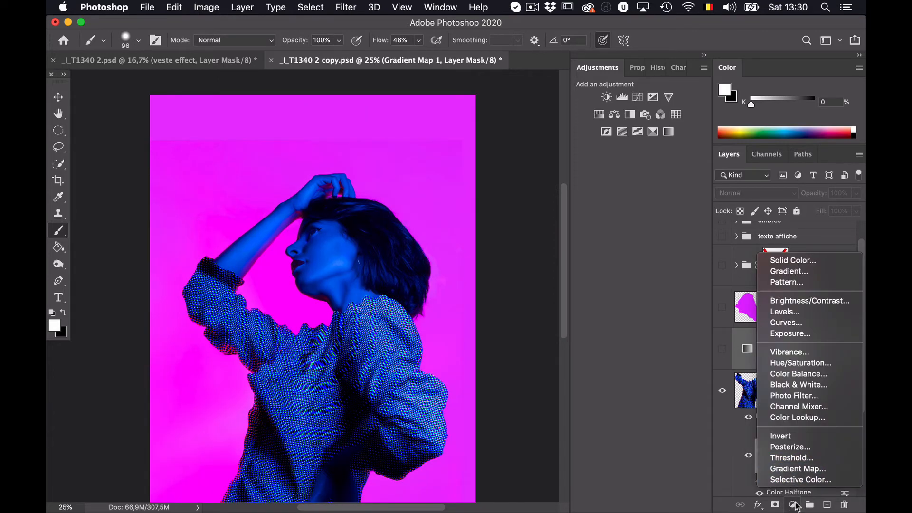
pyautogui.click(815, 473)
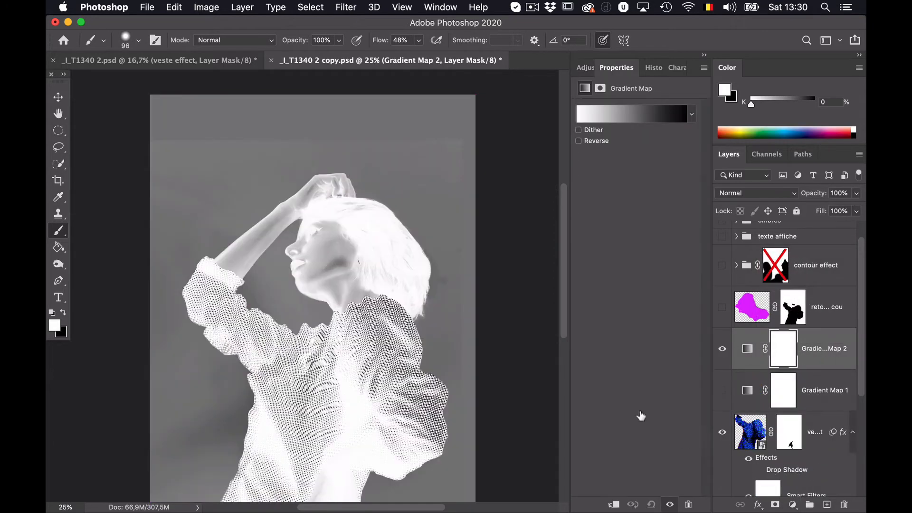
pyautogui.click(746, 351)
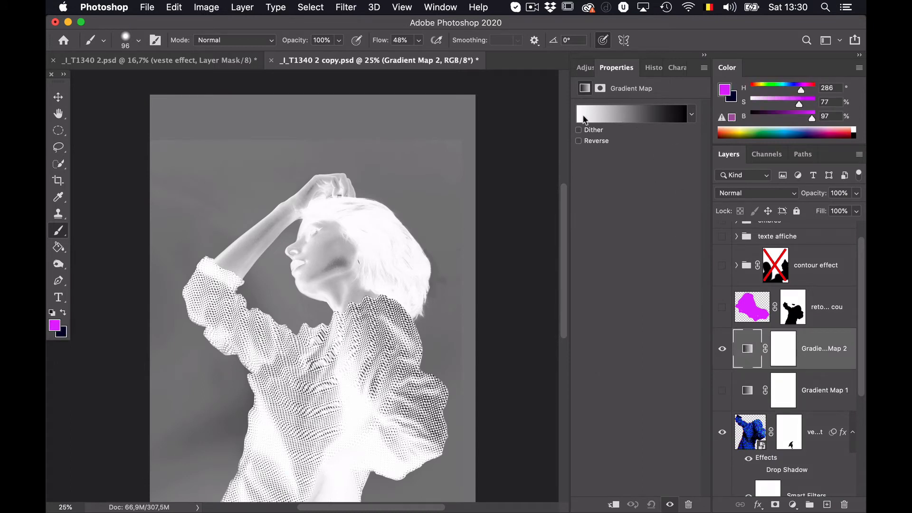
# Set the new gradient map's start stop to near-black 040404 and its end stop to near-white fefafa
pyautogui.click(630, 117)
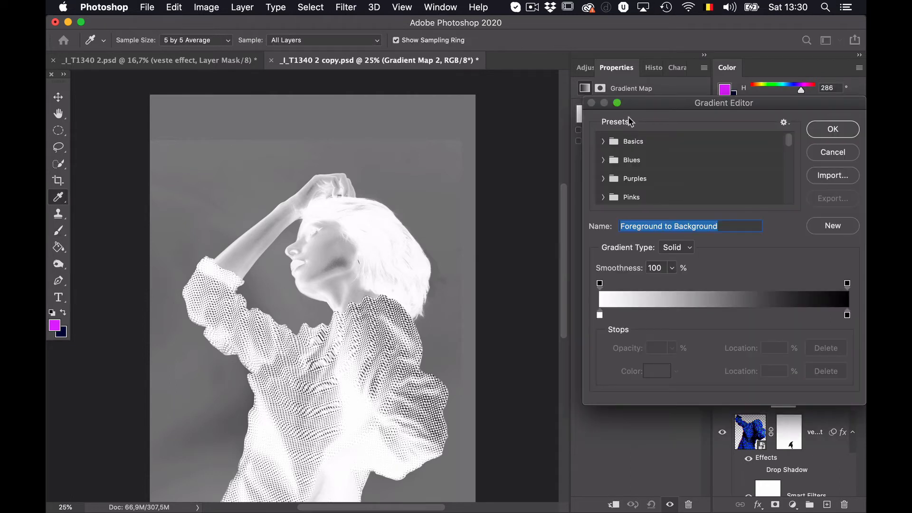
pyautogui.click(600, 316)
pyautogui.click(657, 371)
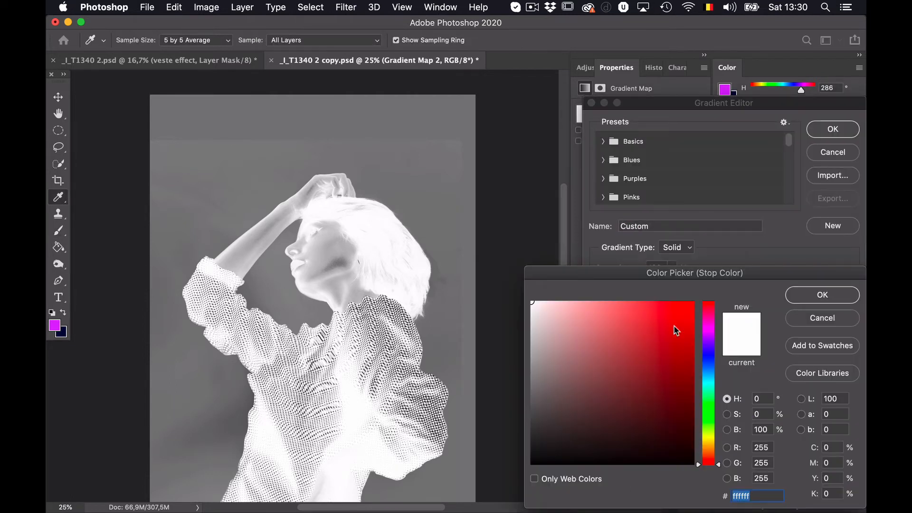
pyautogui.click(534, 461)
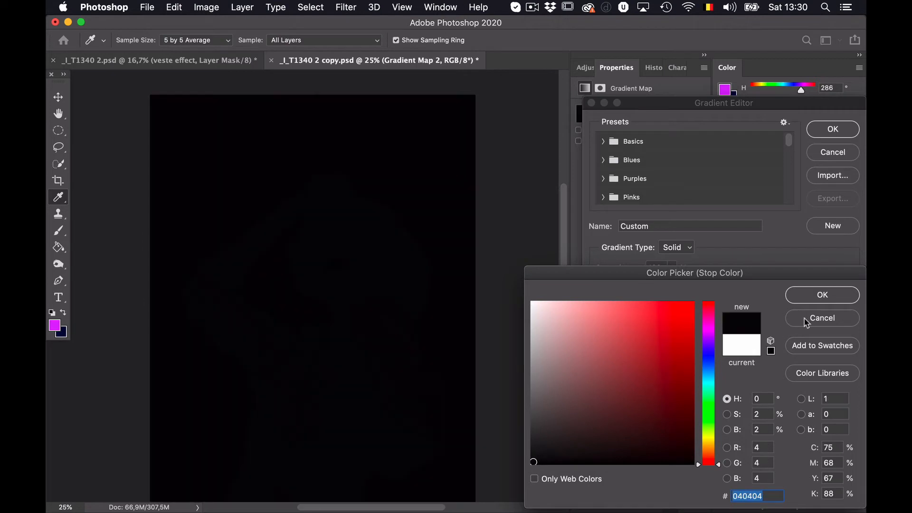
pyautogui.click(822, 295)
pyautogui.click(847, 317)
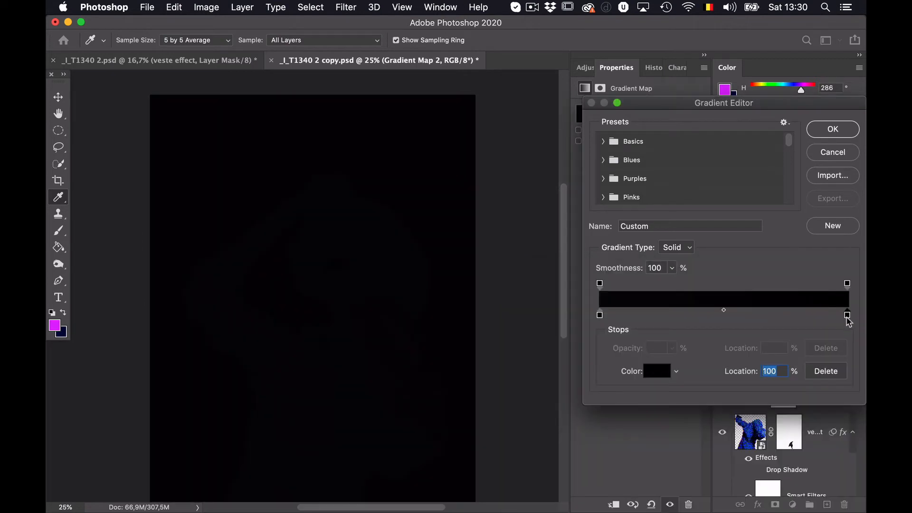
pyautogui.click(658, 371)
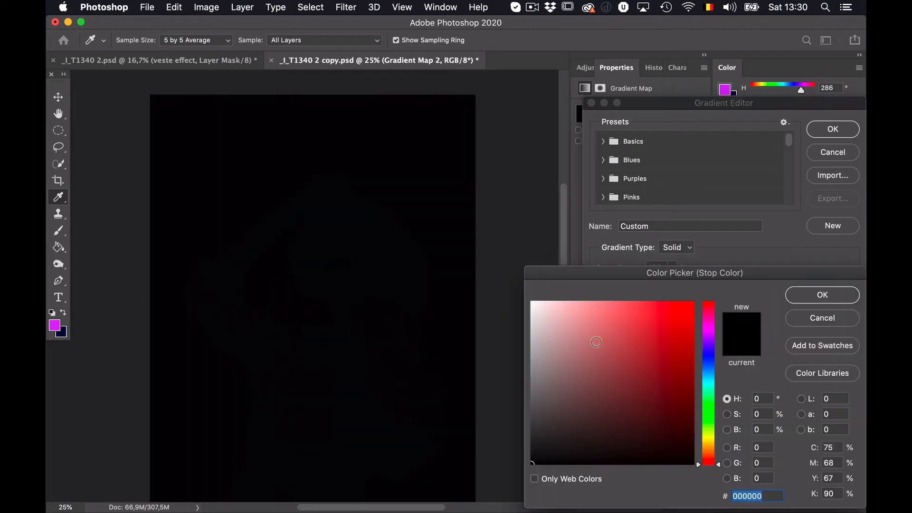
pyautogui.click(534, 302)
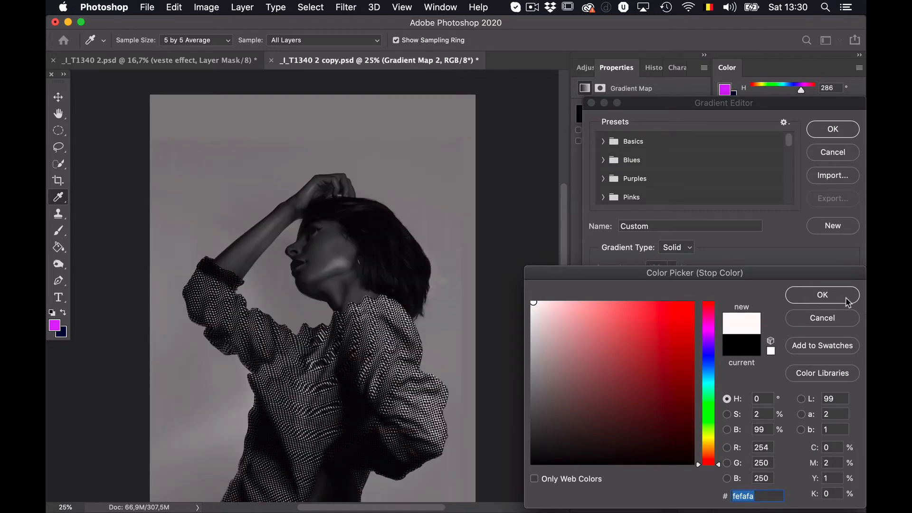
pyautogui.click(848, 299)
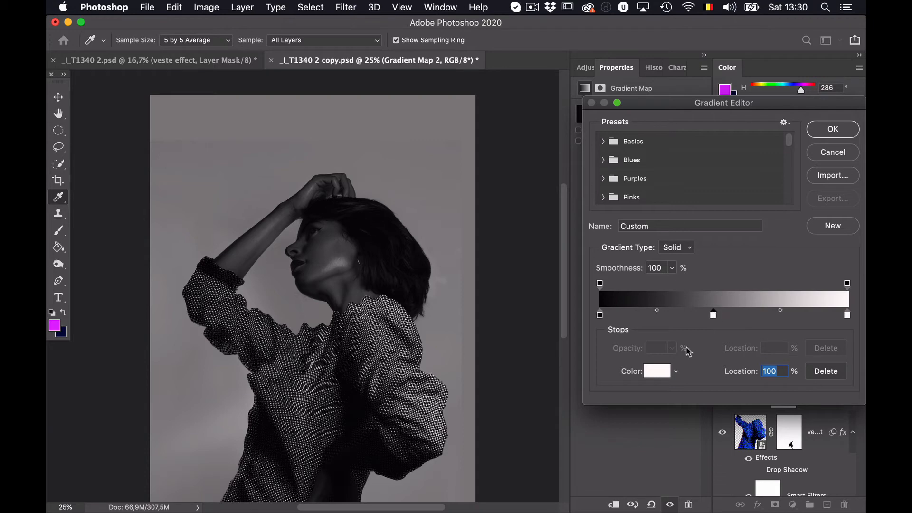
# Give the gradient a bright red middle colour stop and move it to the 23% location
pyautogui.click(656, 373)
pyautogui.write('ff0000')
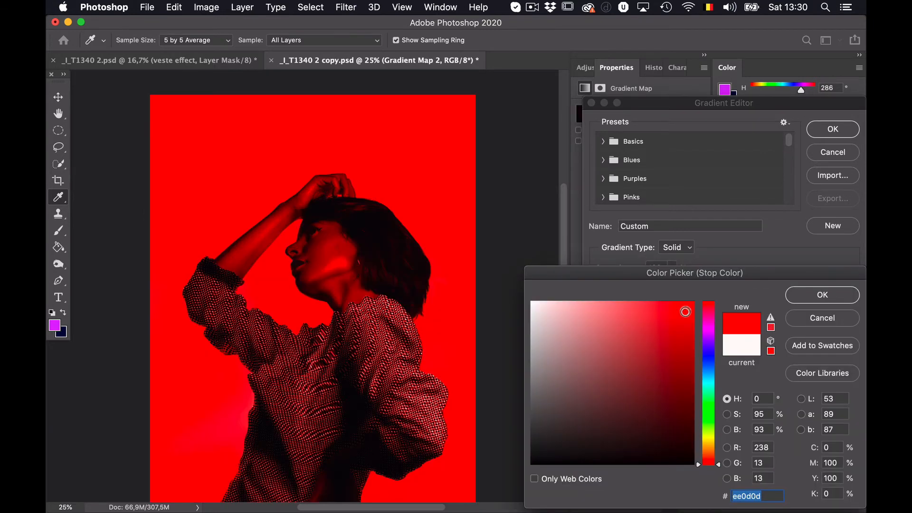
pyautogui.click(822, 295)
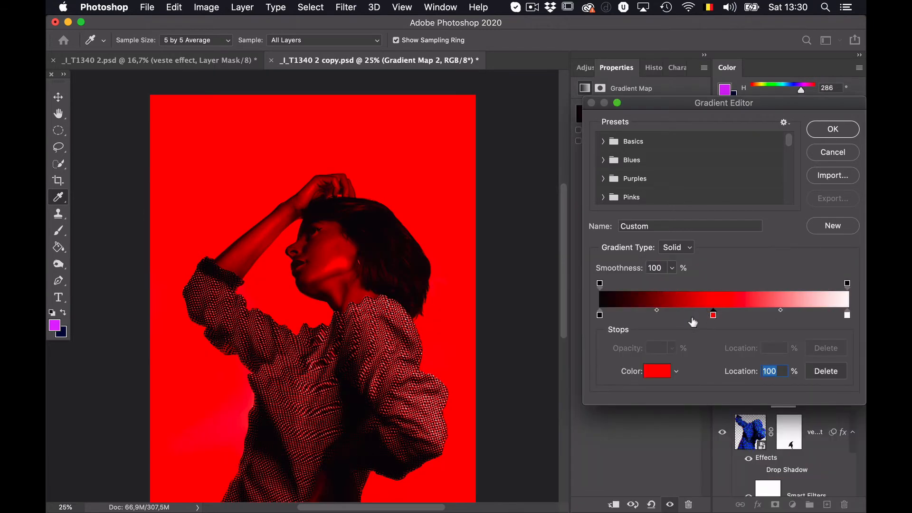
pyautogui.moveTo(713, 316); pyautogui.dragTo(656, 319)
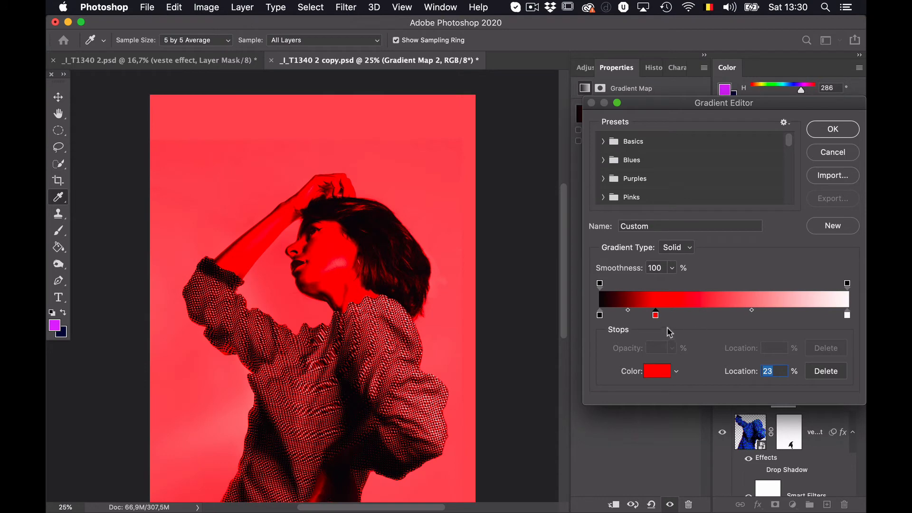
# Move the gradient's red stop to the 74% location and add another colour stop at 26%
pyautogui.moveTo(600, 315)
pyautogui.mouseDown()
pyautogui.moveTo(645, 323)
pyautogui.moveTo(594, 317)
pyautogui.mouseUp()
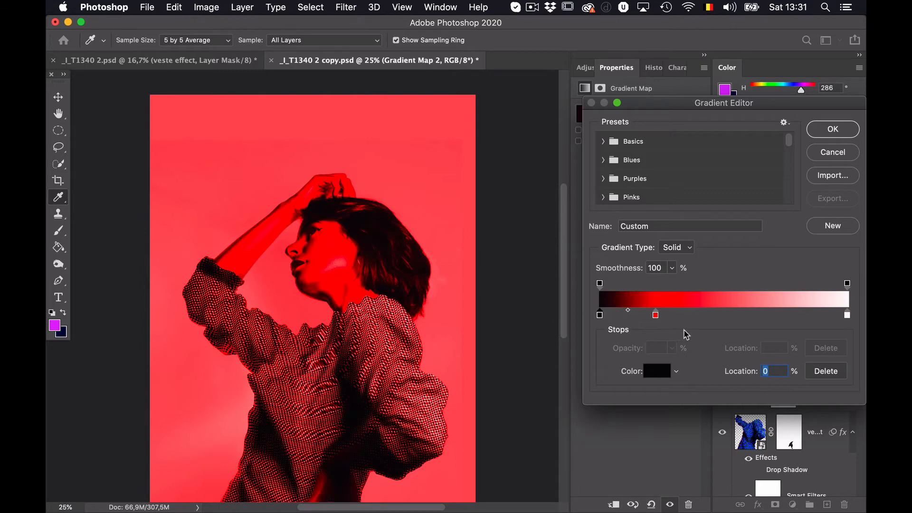
pyautogui.moveTo(656, 316); pyautogui.dragTo(782, 317)
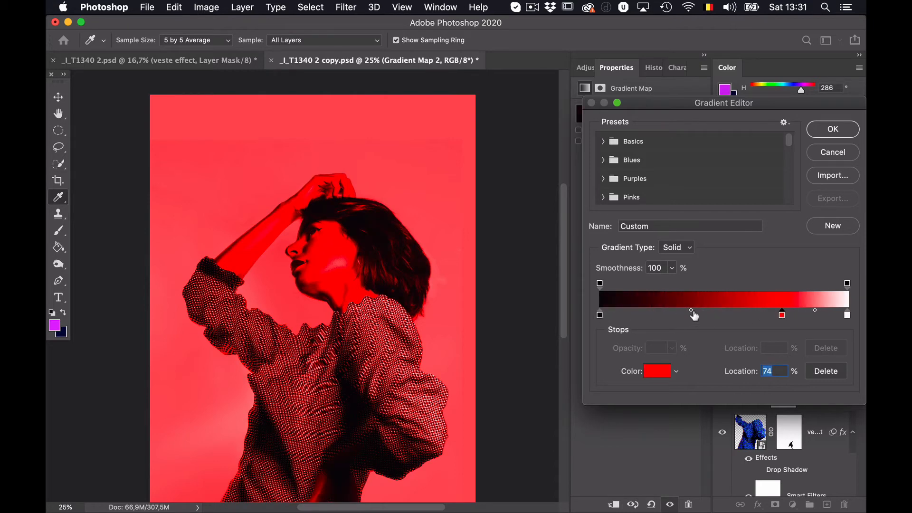
pyautogui.click(664, 316)
pyautogui.click(659, 372)
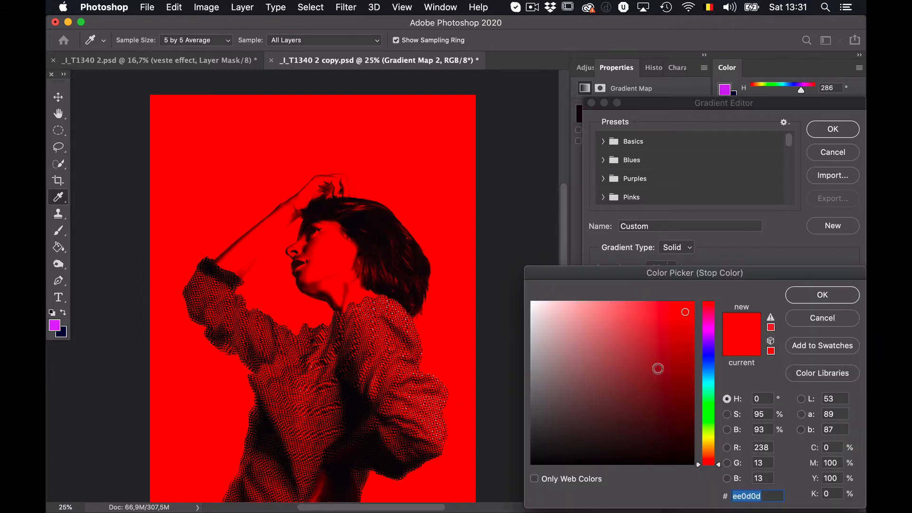
pyautogui.click(706, 415)
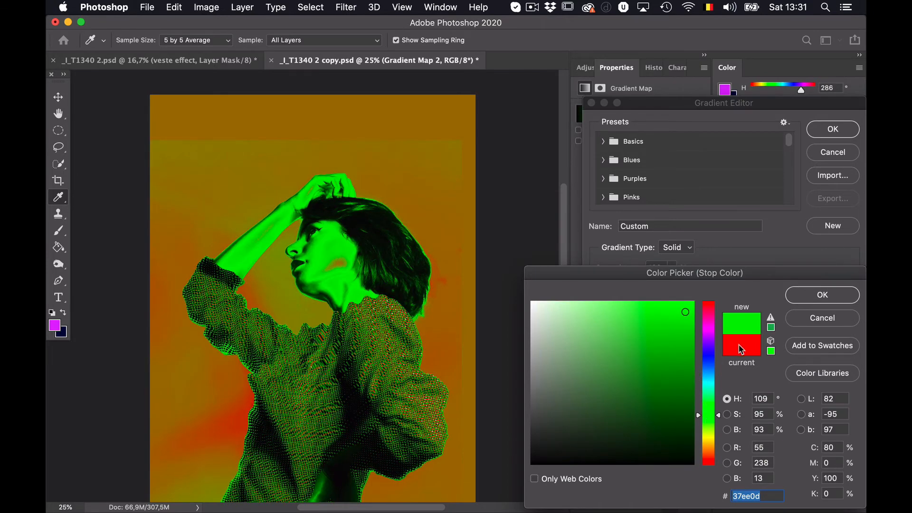
pyautogui.click(826, 319)
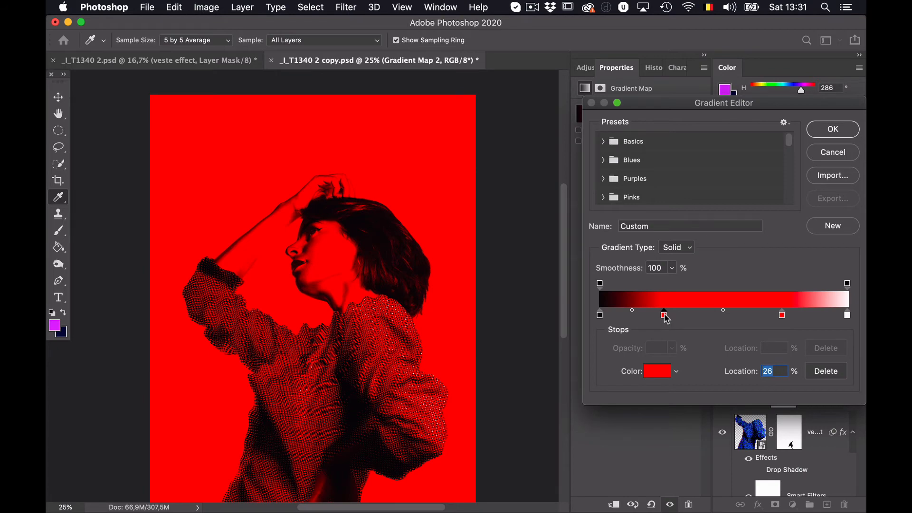
# Lower the brightness of the 26% stop's colour to get the dark red 950808
pyautogui.click(657, 371)
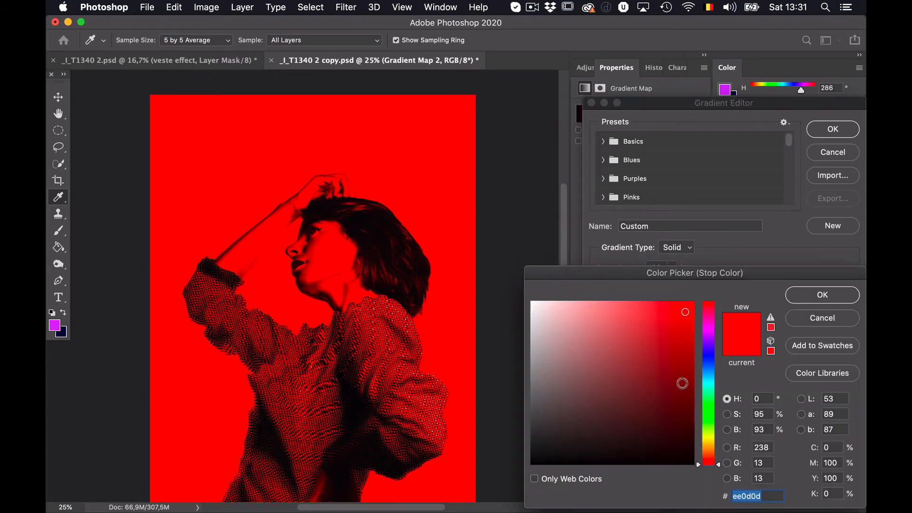
pyautogui.click(727, 430)
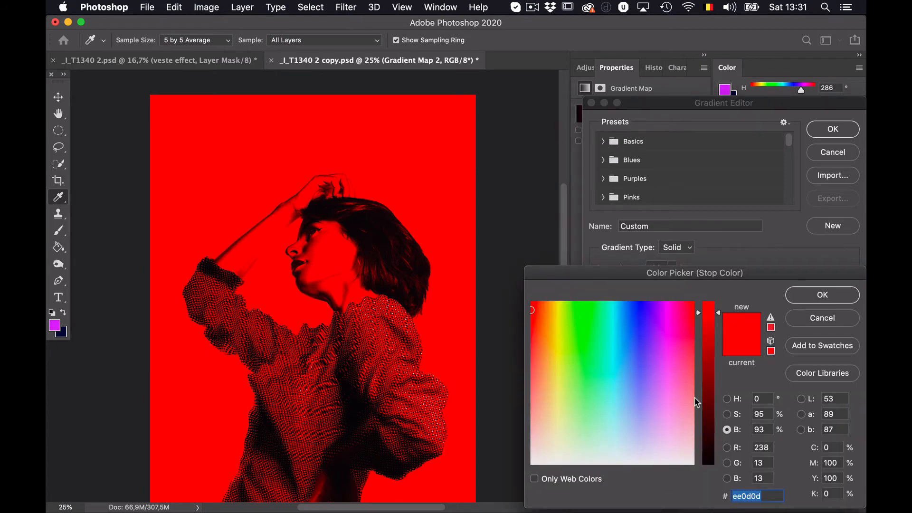
pyautogui.click(710, 369)
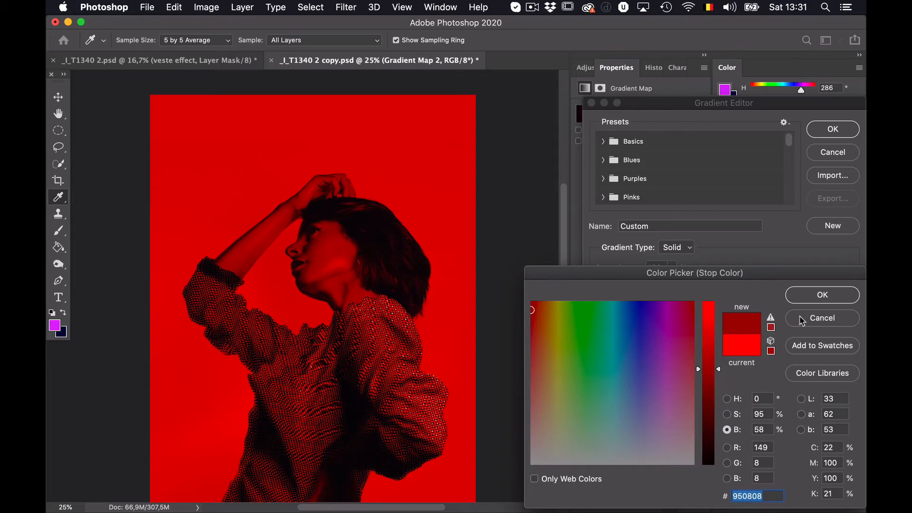
pyautogui.click(829, 295)
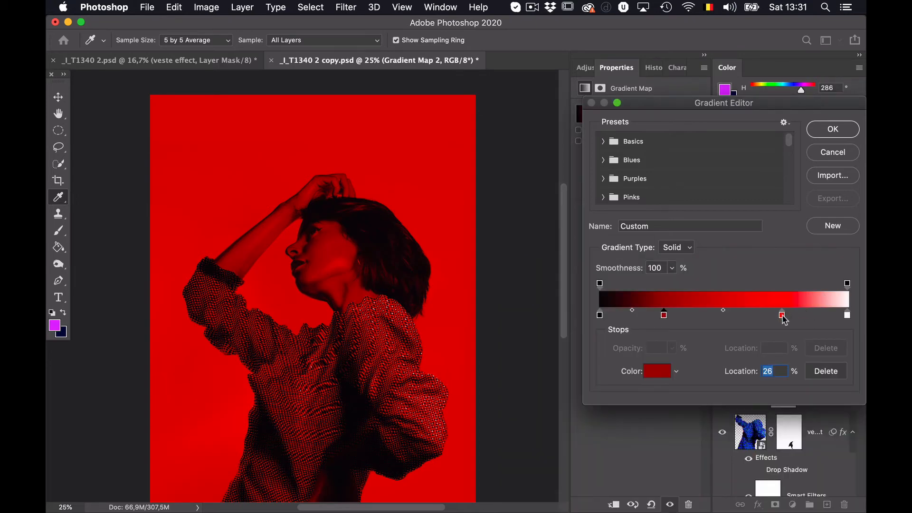
# Move the bright red stop closer to the middle and set its location to 50%
pyautogui.moveTo(782, 316); pyautogui.dragTo(734, 317)
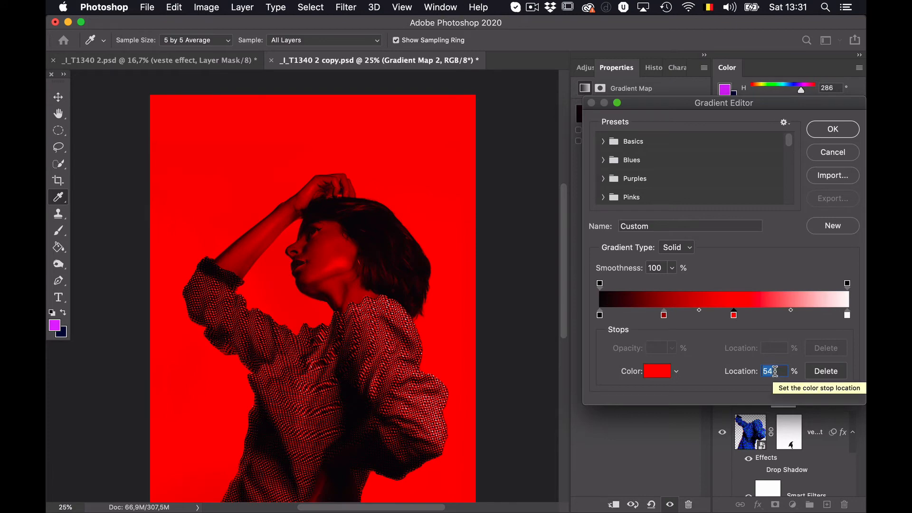
pyautogui.write('128')
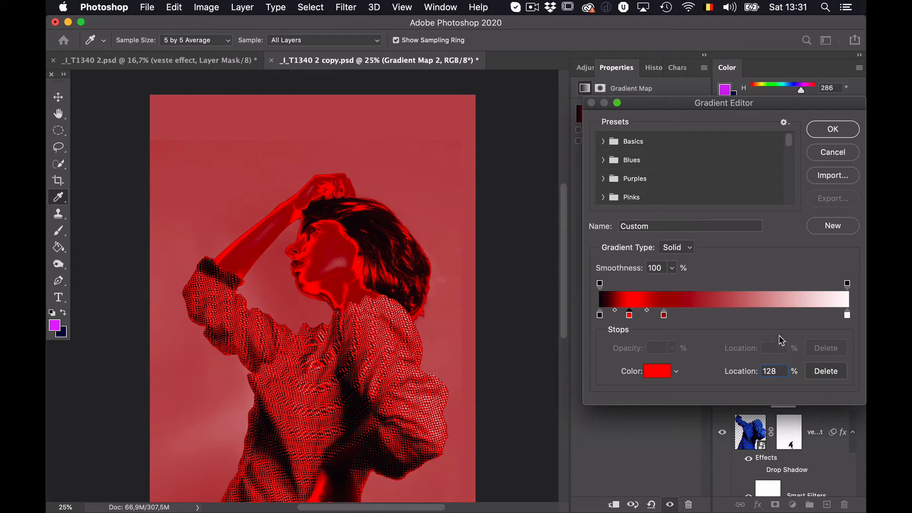
pyautogui.press('BackSpace')
pyautogui.press('BackSpace')
pyautogui.write('5')
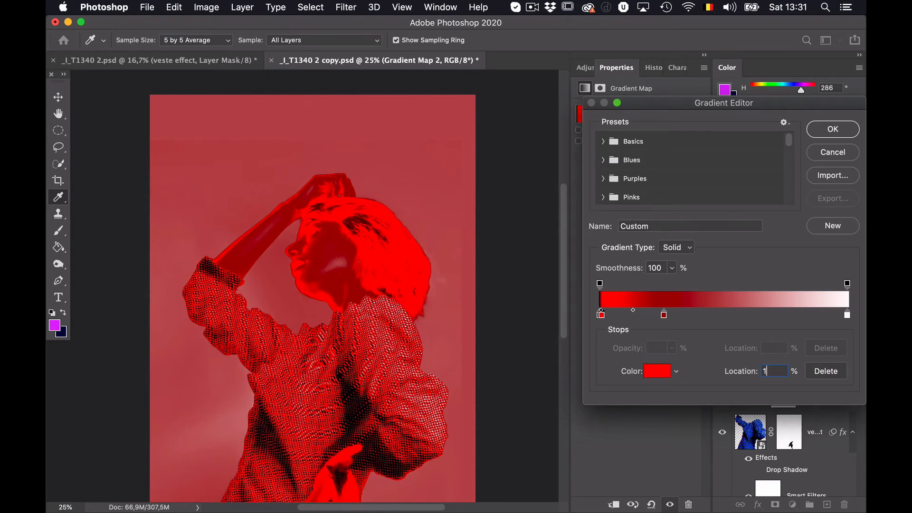
pyautogui.write('0')
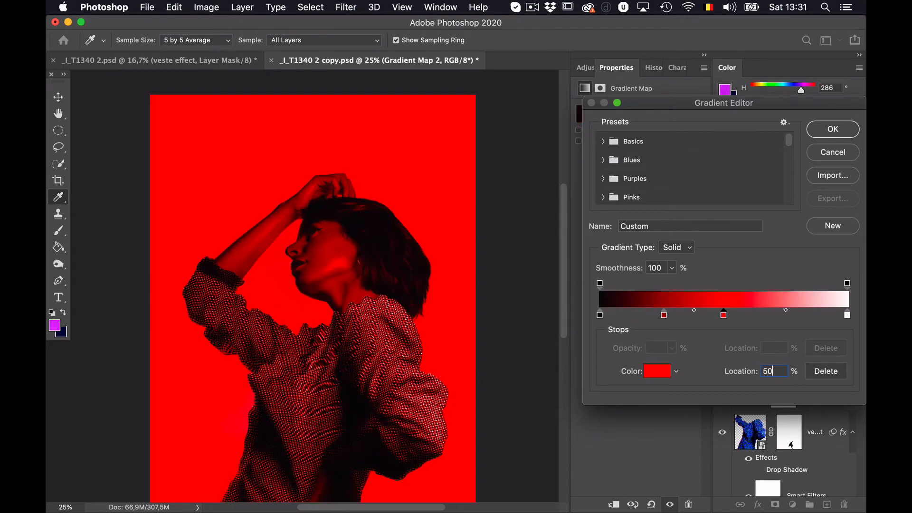
# Add a colour stop between the bright red and near-white stops and give it the lighter red ff4646
pyautogui.click(798, 316)
pyautogui.click(663, 373)
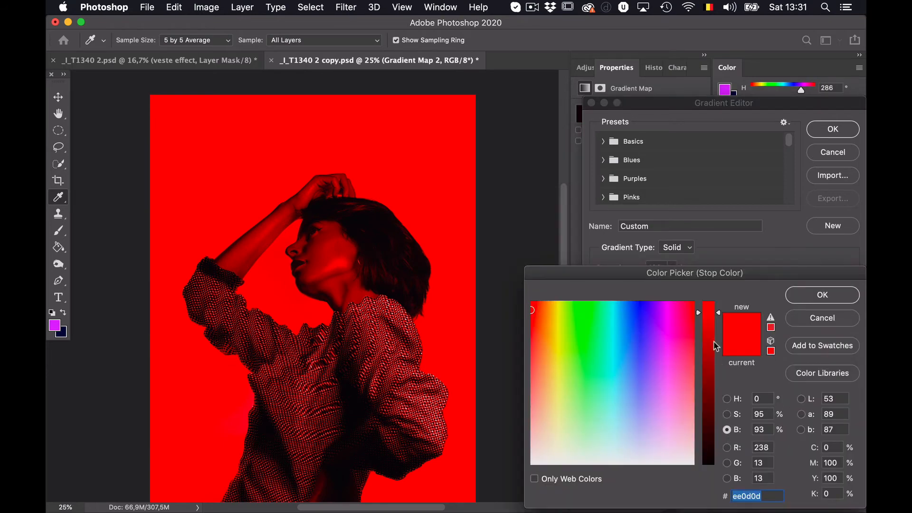
pyautogui.moveTo(716, 319); pyautogui.dragTo(719, 299)
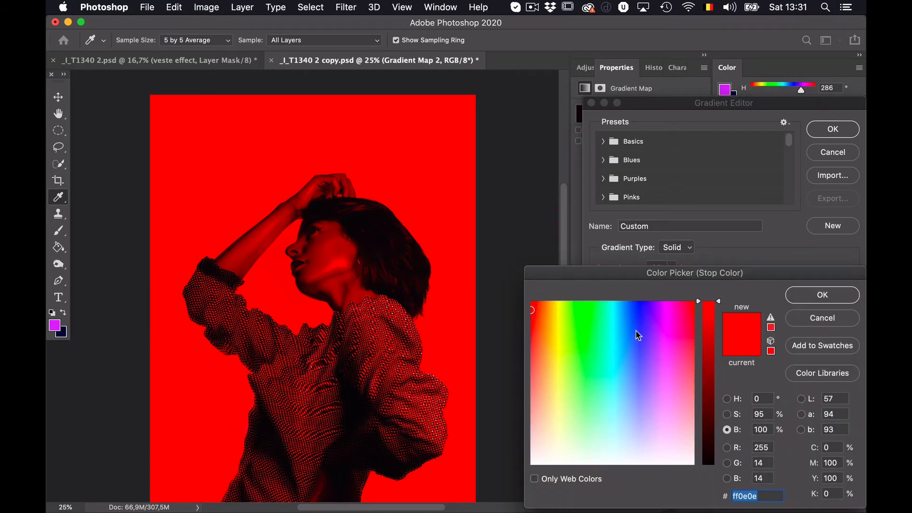
pyautogui.moveTo(532, 339); pyautogui.dragTo(532, 350)
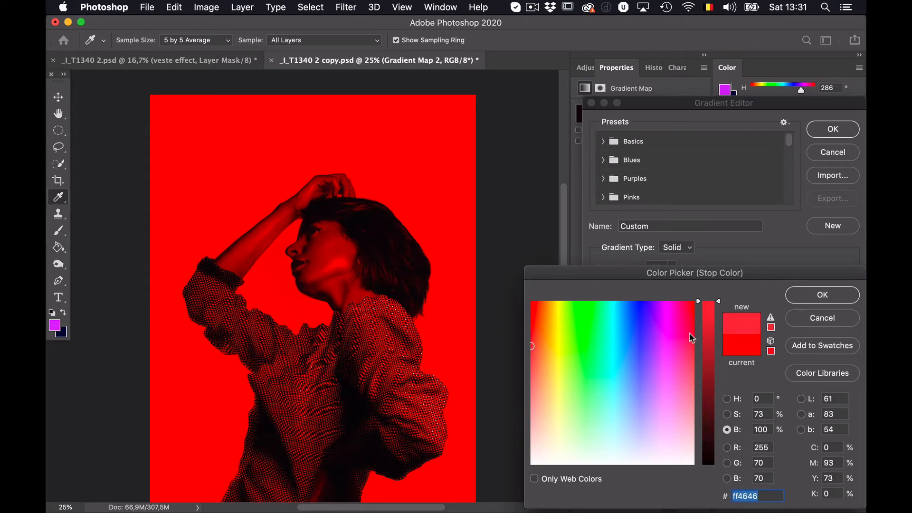
pyautogui.click(819, 299)
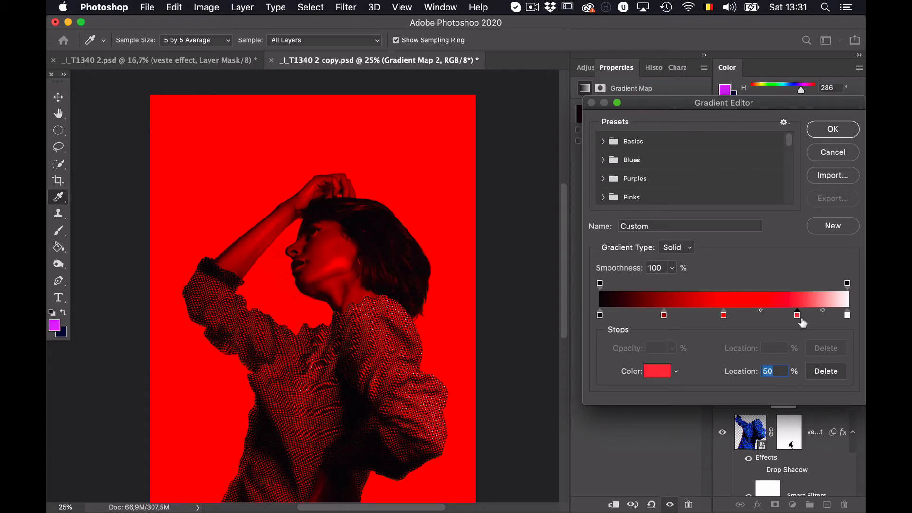
# Shift the stops toward the dark end, with bright red at 33%, light red at 66% and near-white at 79%
pyautogui.moveTo(798, 317); pyautogui.dragTo(648, 319)
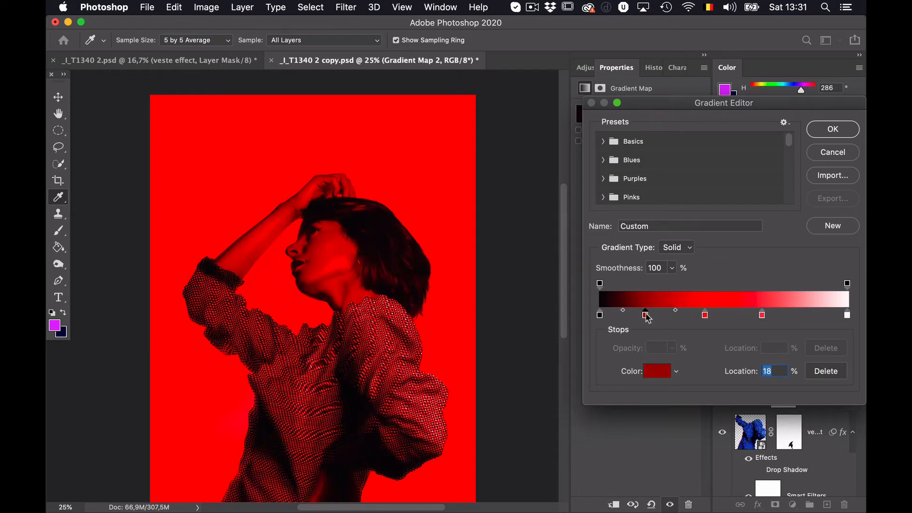
pyautogui.moveTo(847, 316); pyautogui.dragTo(798, 321)
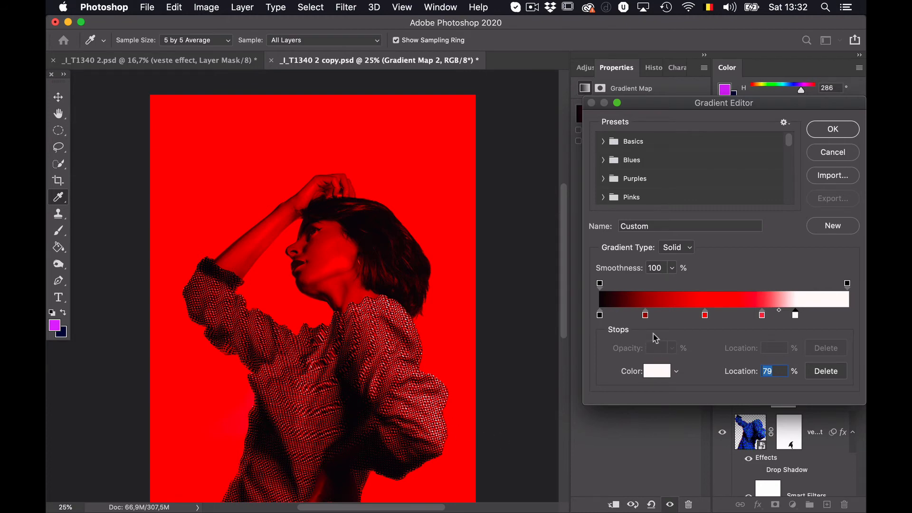
pyautogui.moveTo(707, 320); pyautogui.dragTo(645, 320)
# Lighten the 66% stop's colour to the pale red ff7373
pyautogui.click(762, 315)
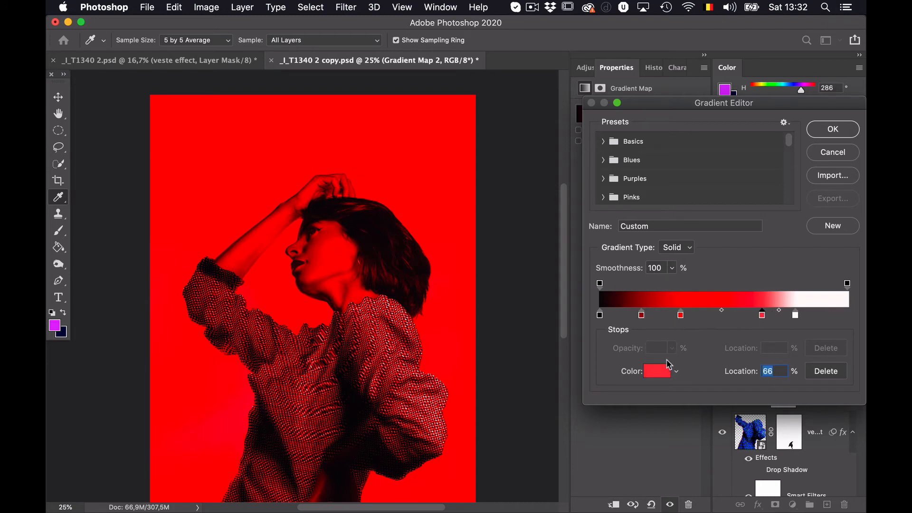
pyautogui.click(657, 370)
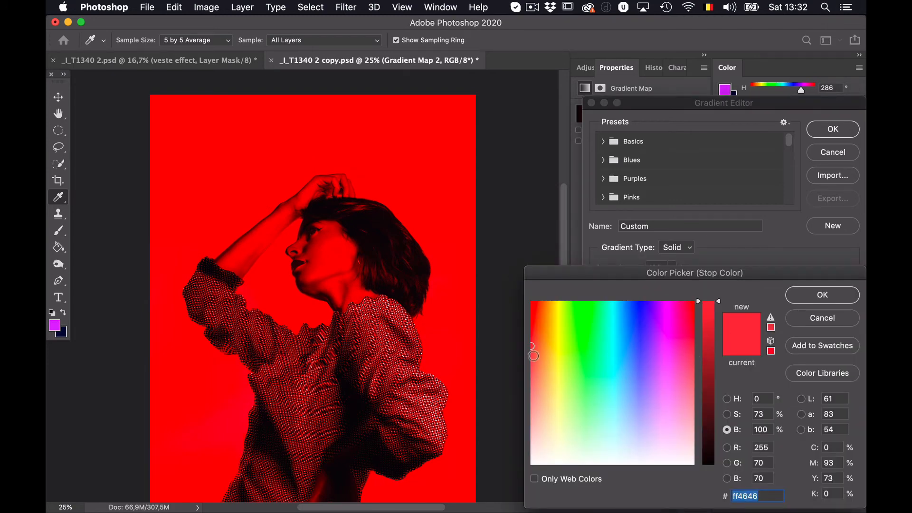
pyautogui.moveTo(533, 357); pyautogui.dragTo(531, 373)
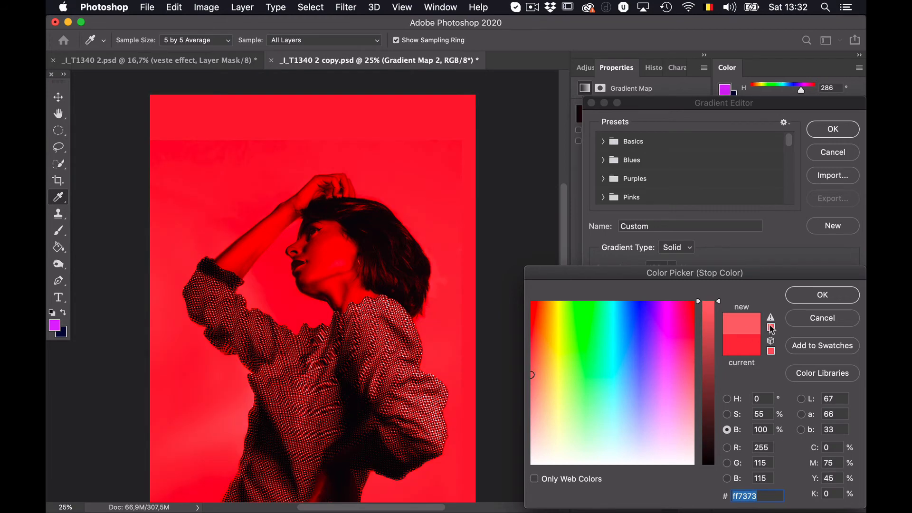
pyautogui.click(808, 296)
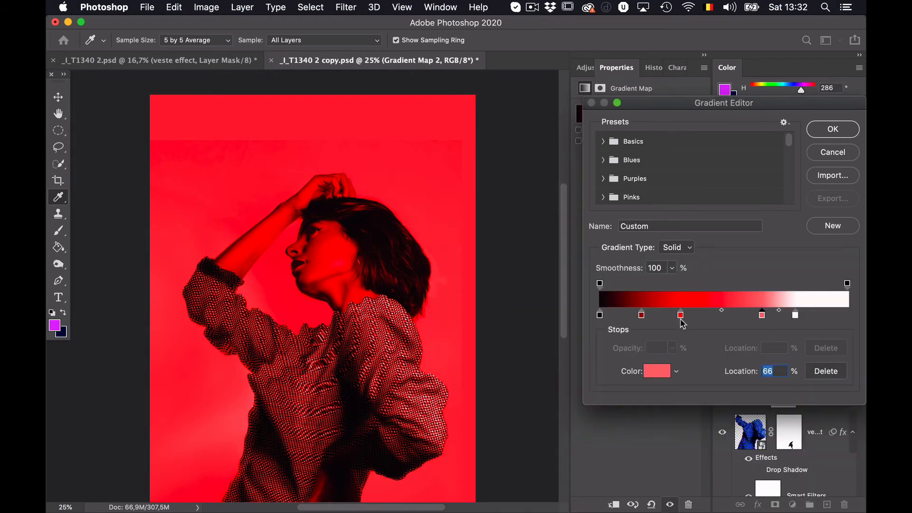
# Darken the dark red stop next to the black start stop to 740606
pyautogui.click(641, 316)
pyautogui.click(656, 374)
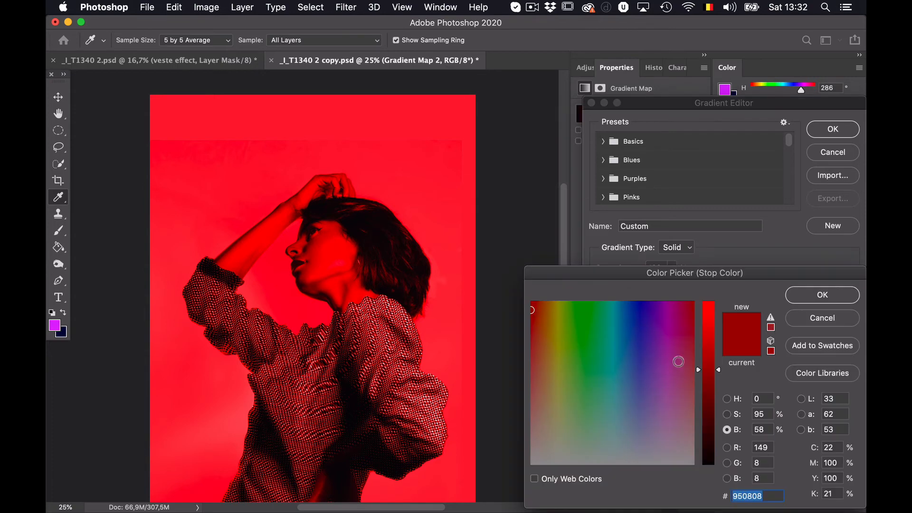
pyautogui.moveTo(713, 370); pyautogui.dragTo(718, 384)
pyautogui.click(818, 296)
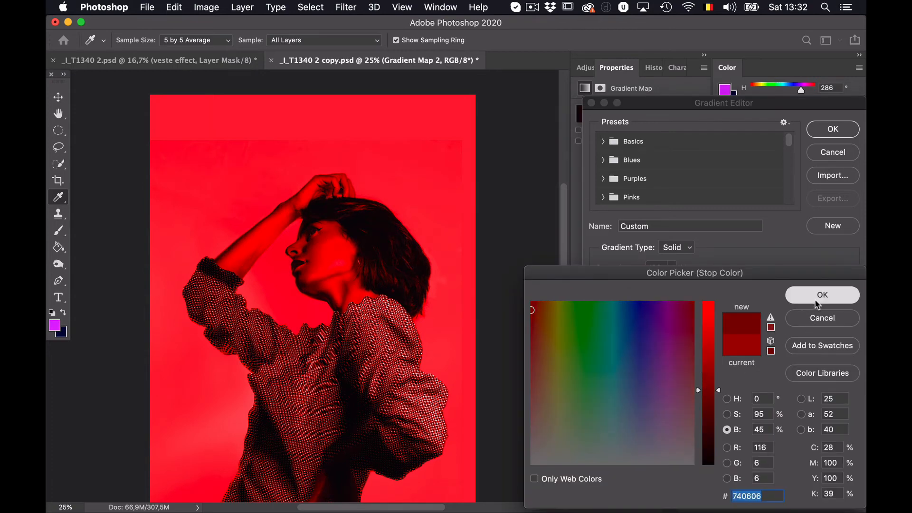
# Make the bright red stop at 33% a slightly darker red
pyautogui.click(680, 315)
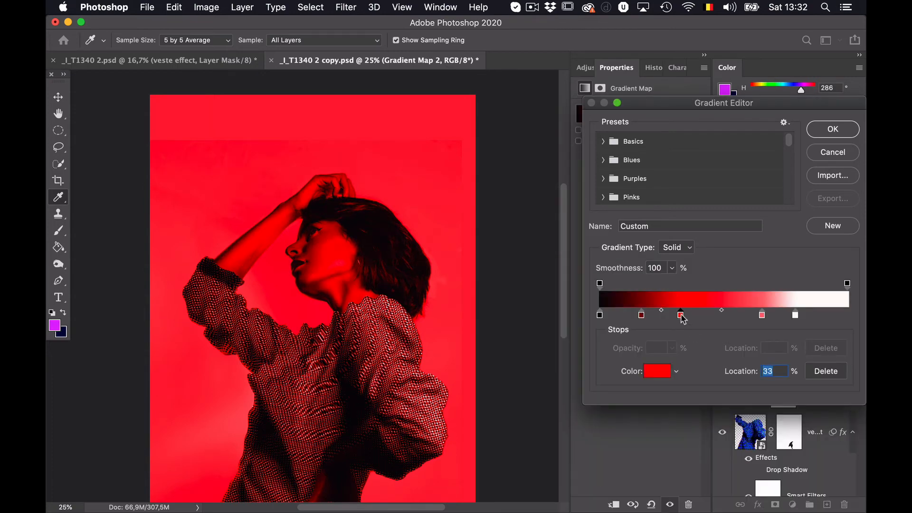
pyautogui.click(658, 371)
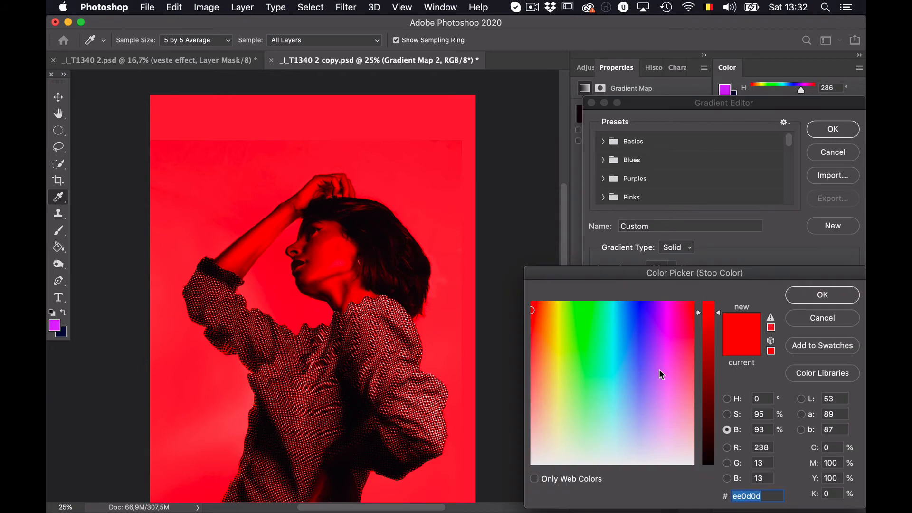
pyautogui.click(708, 326)
pyautogui.click(807, 299)
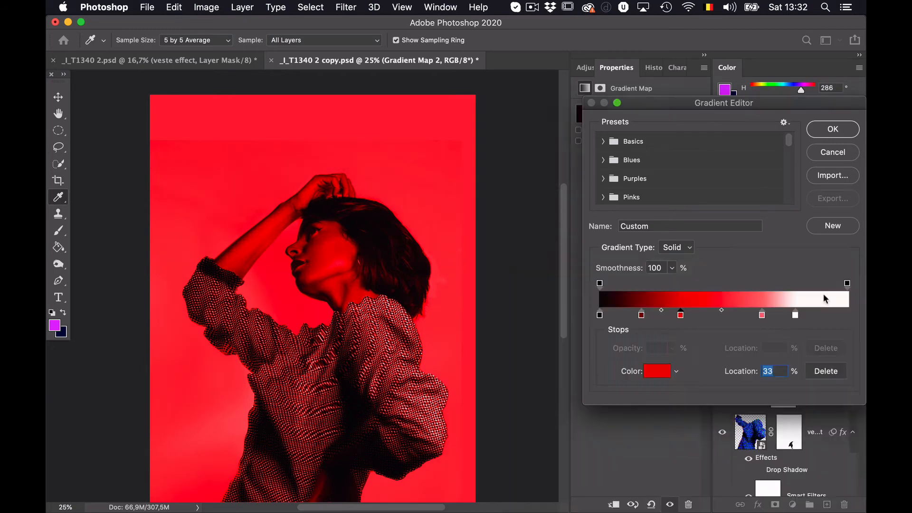
# Set the 66% stop's colour to the more saturated red ff4d4d
pyautogui.click(762, 315)
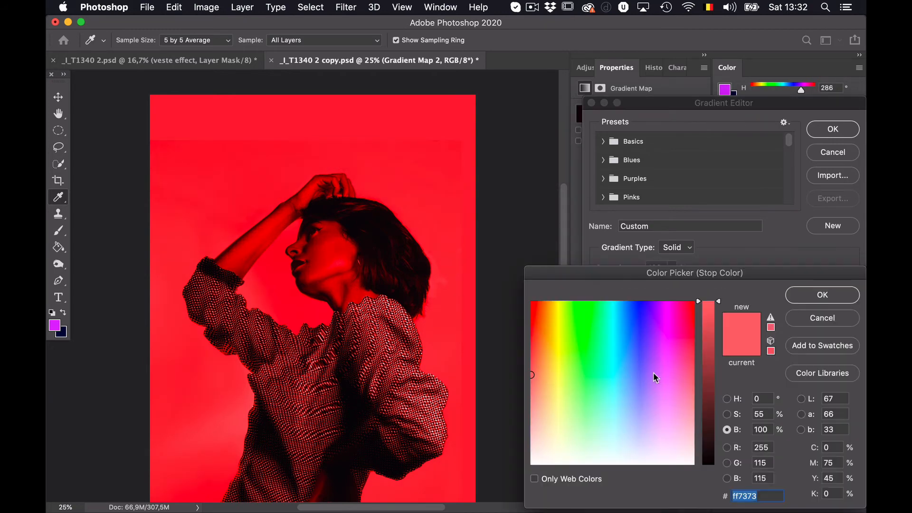
pyautogui.click(656, 371)
pyautogui.moveTo(533, 353); pyautogui.dragTo(521, 350)
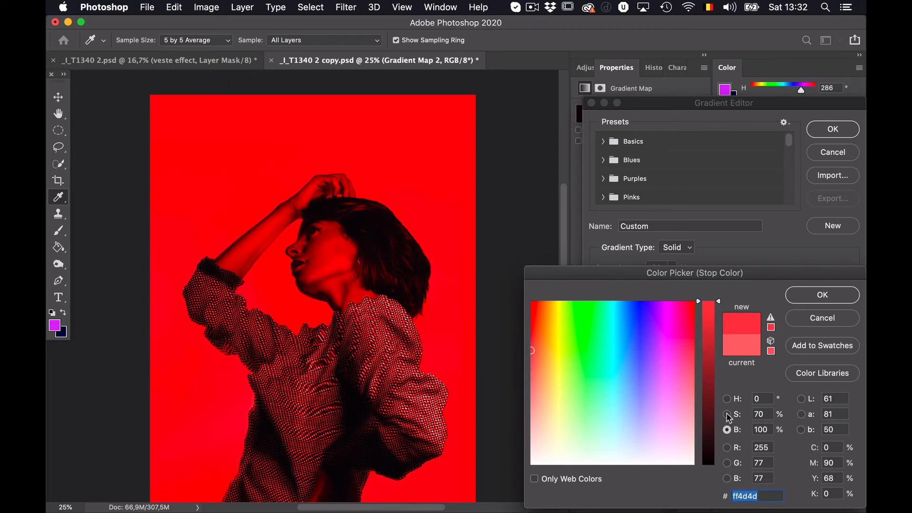
pyautogui.click(827, 302)
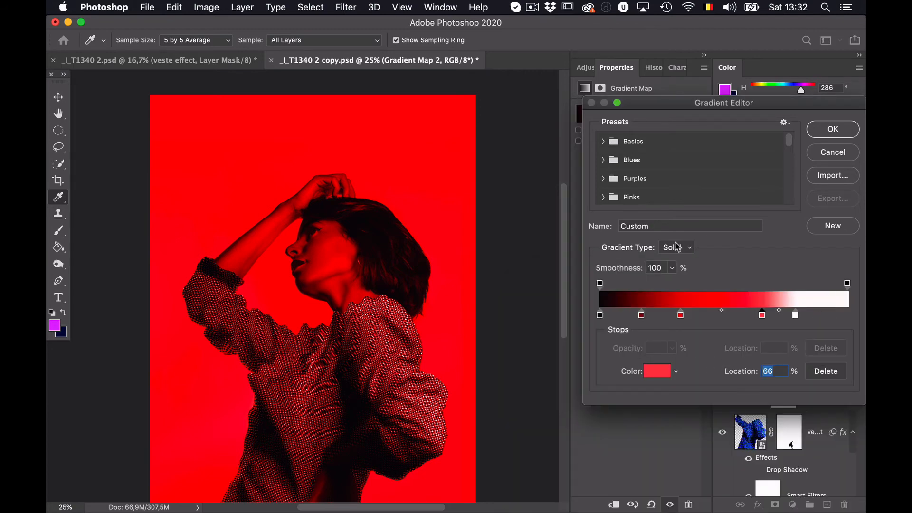
# Save the current red gradient as a new preset at the end of the preset list
pyautogui.scroll(-10, 727, 199)
pyautogui.scroll(10, 728, 199)
pyautogui.click(835, 229)
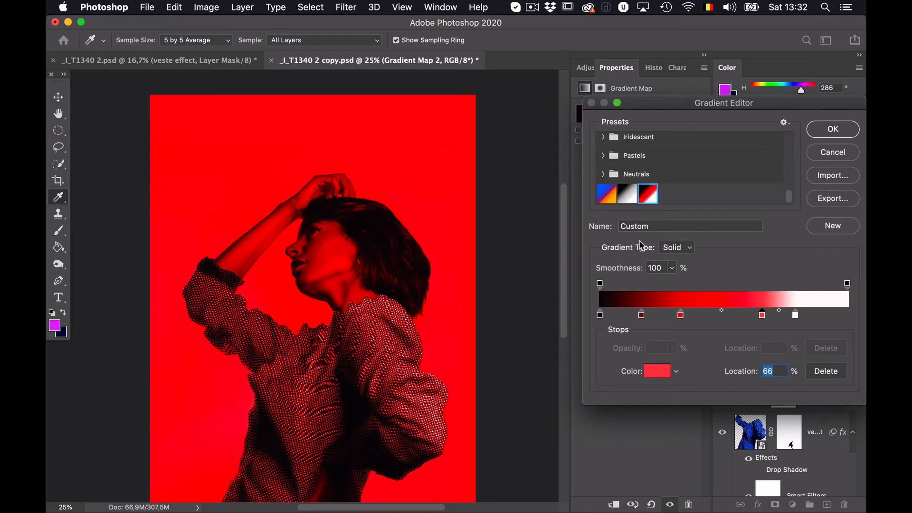
# Try the blue-red-orange and fur 1 presets on the poster, followed by Sand_02 from the Neutrals group
pyautogui.click(606, 196)
pyautogui.click(624, 197)
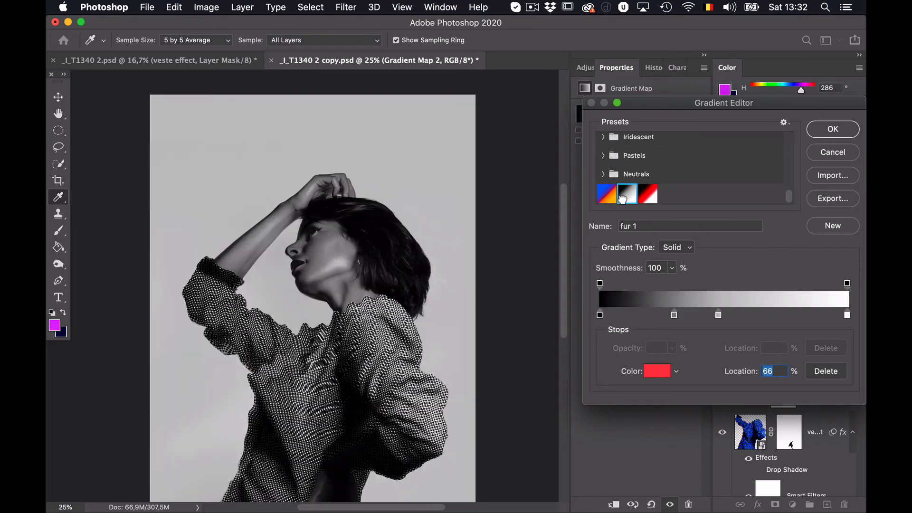
pyautogui.click(602, 175)
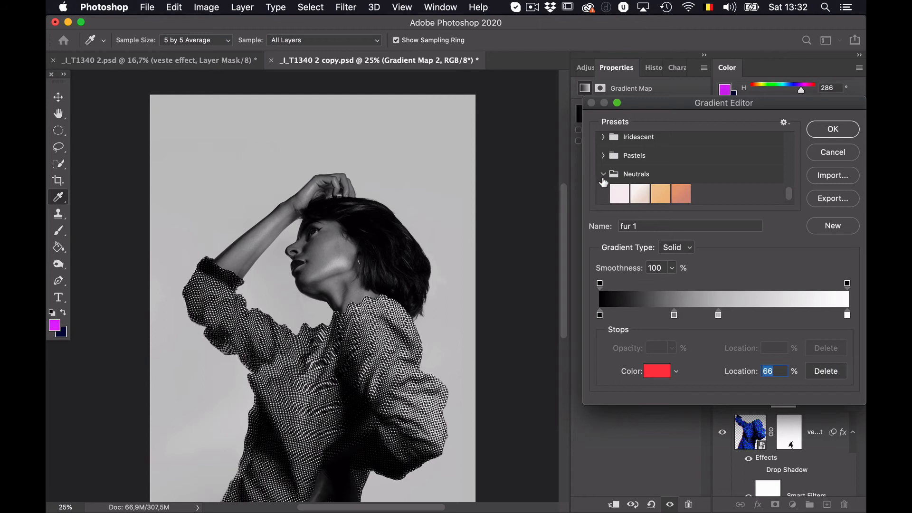
pyautogui.click(661, 194)
pyautogui.click(688, 195)
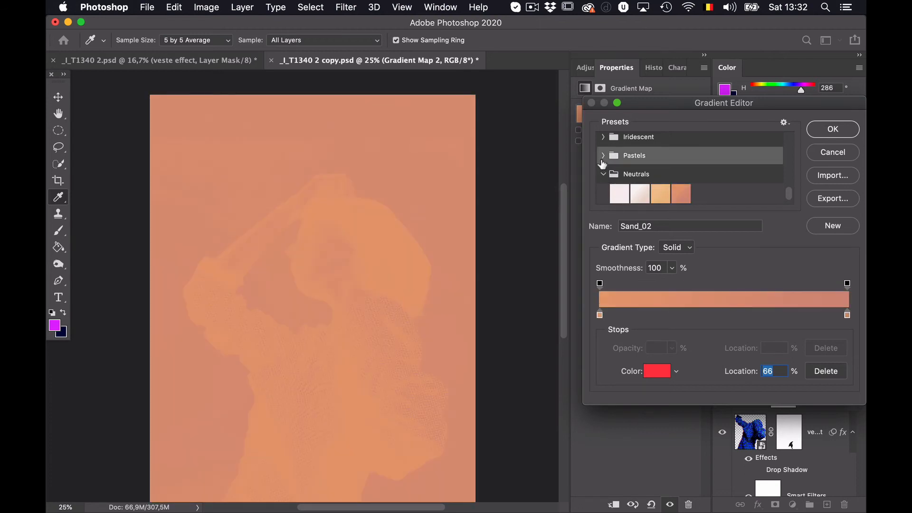
# Try several presets from the Pastels group on the poster, including Pastels_03 and Pastels_06, and discard the gradient changes
pyautogui.click(603, 156)
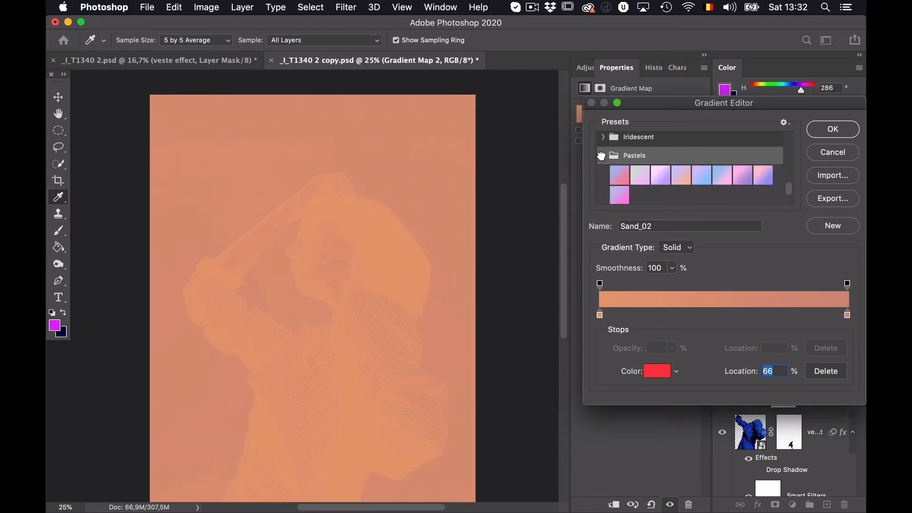
pyautogui.click(620, 175)
pyautogui.click(639, 173)
pyautogui.click(660, 175)
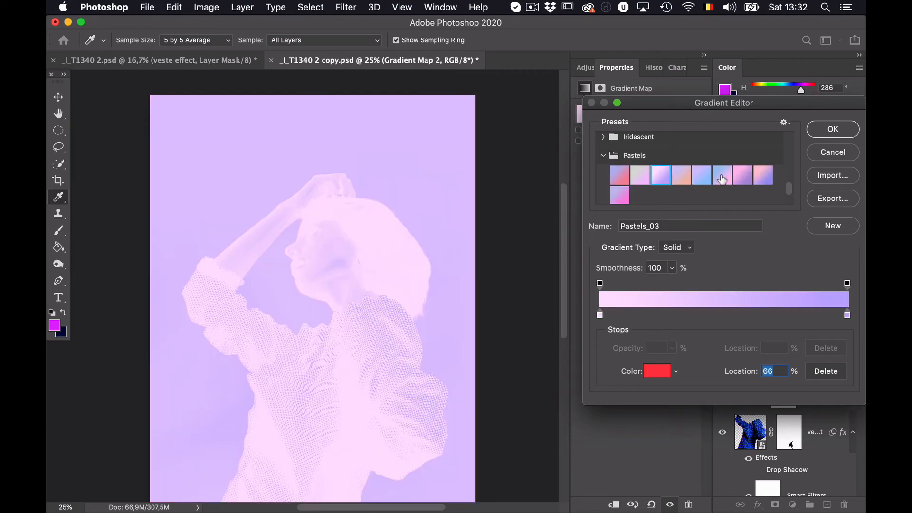
pyautogui.click(722, 174)
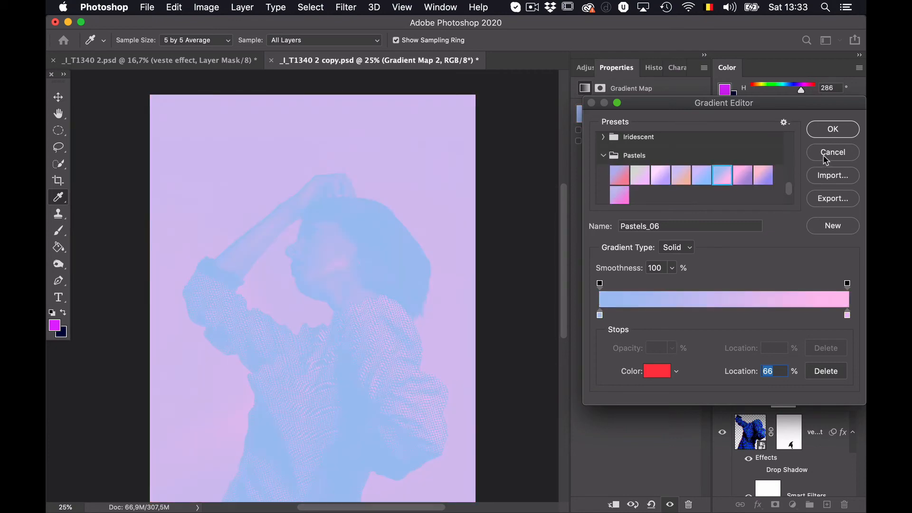
pyautogui.click(825, 159)
# Delete the Gradient Map 2 layer and show the Gradient Map 1 layer
pyautogui.press('Delete')
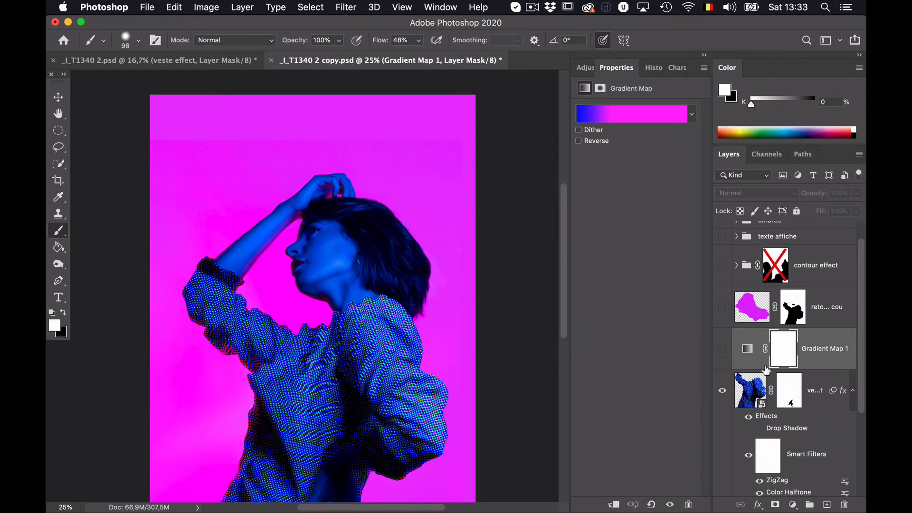
pyautogui.click(723, 350)
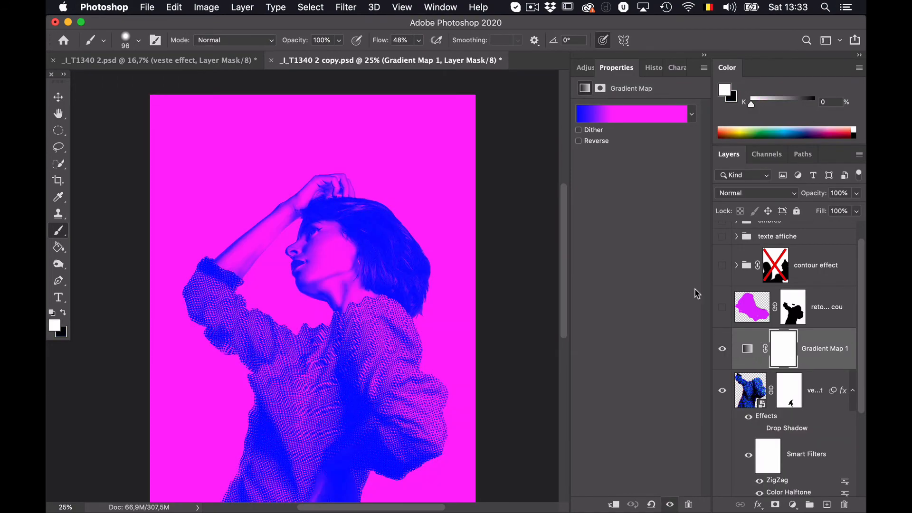
# Try the magenta stop of Gradient Map 1's gradient at 64%, followed by 100%
pyautogui.click(651, 119)
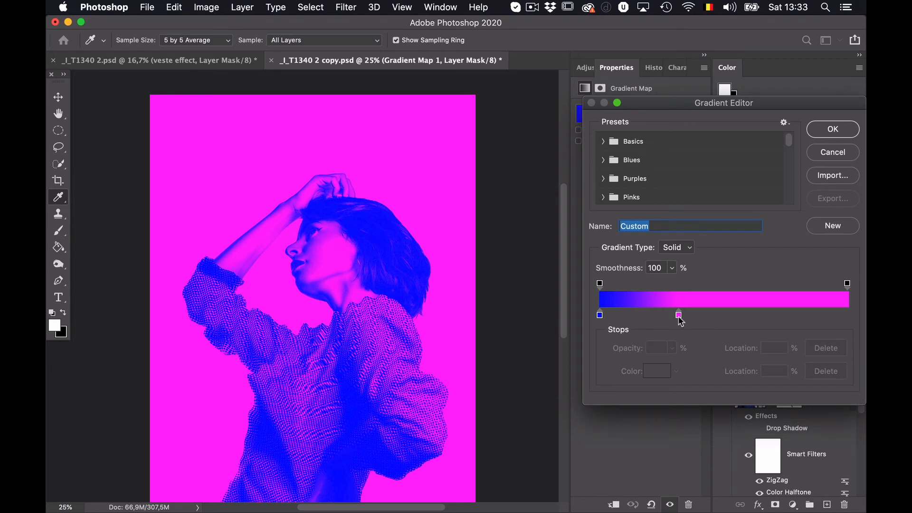
pyautogui.moveTo(680, 320); pyautogui.dragTo(744, 323)
pyautogui.moveTo(759, 319); pyautogui.dragTo(759, 319)
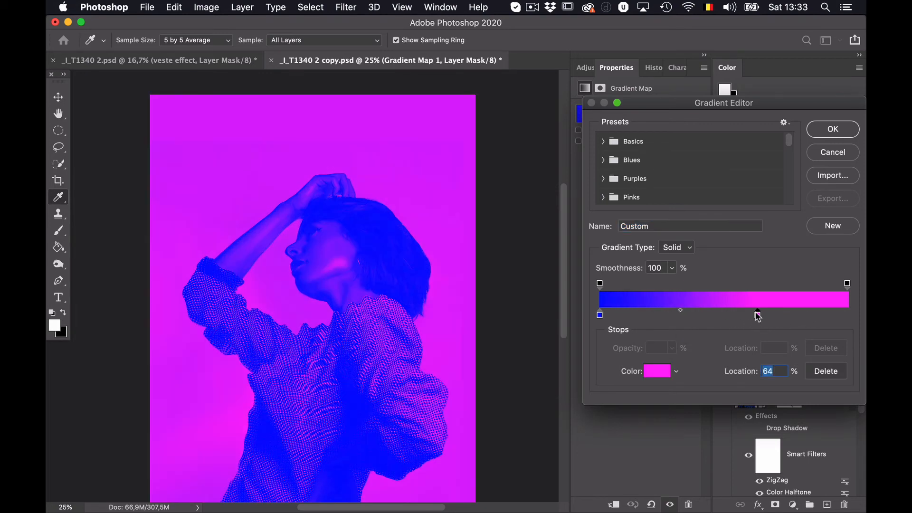
pyautogui.doubleClick(758, 315)
pyautogui.click(813, 319)
pyautogui.moveTo(759, 317); pyautogui.dragTo(864, 323)
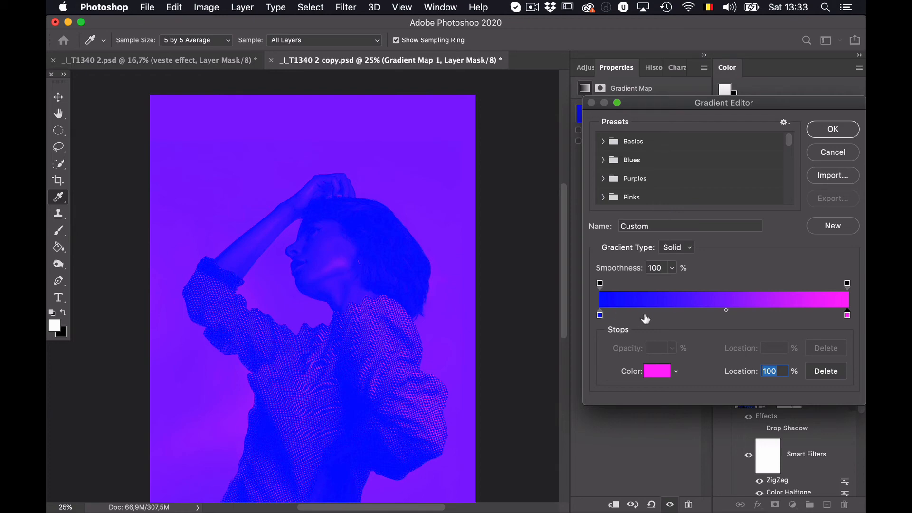
# Try the blue-magenta midpoint at 58%, shift the end opacity stop inward, and bring the magenta stop back to about a third of the gradient
pyautogui.moveTo(726, 312); pyautogui.dragTo(746, 321)
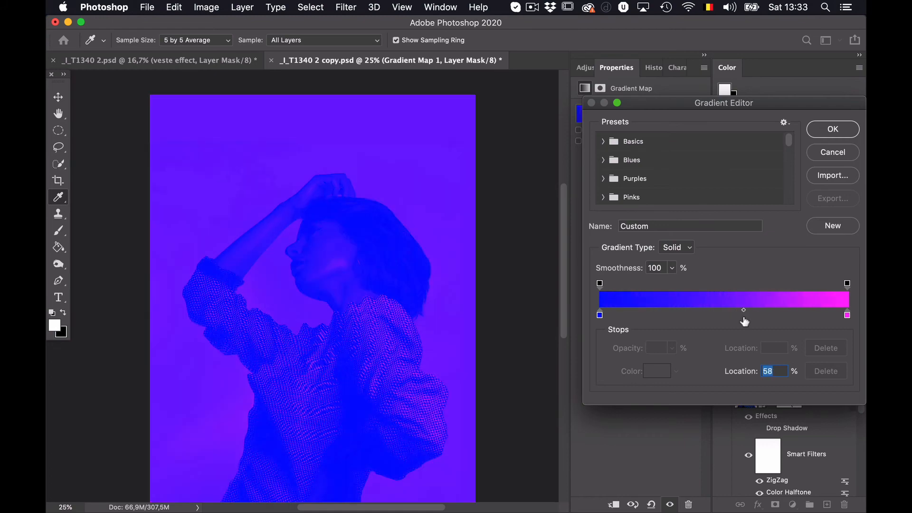
pyautogui.moveTo(847, 285); pyautogui.dragTo(762, 287)
pyautogui.moveTo(848, 315); pyautogui.dragTo(643, 312)
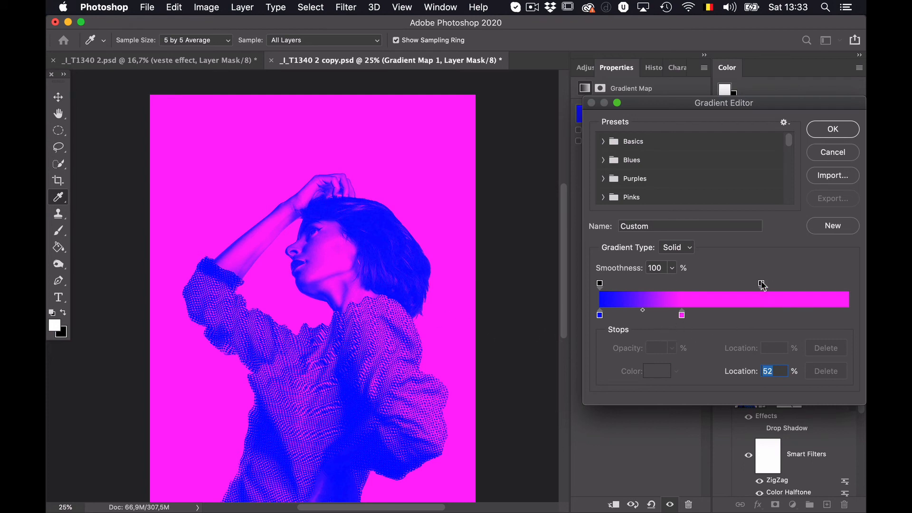
# Try removing the end opacity stop and moving the remaining one to 45%, and discard all edits to Gradient Map 1's gradient
pyautogui.moveTo(762, 284); pyautogui.dragTo(663, 287)
pyautogui.press('Delete')
pyautogui.moveTo(600, 284); pyautogui.dragTo(711, 285)
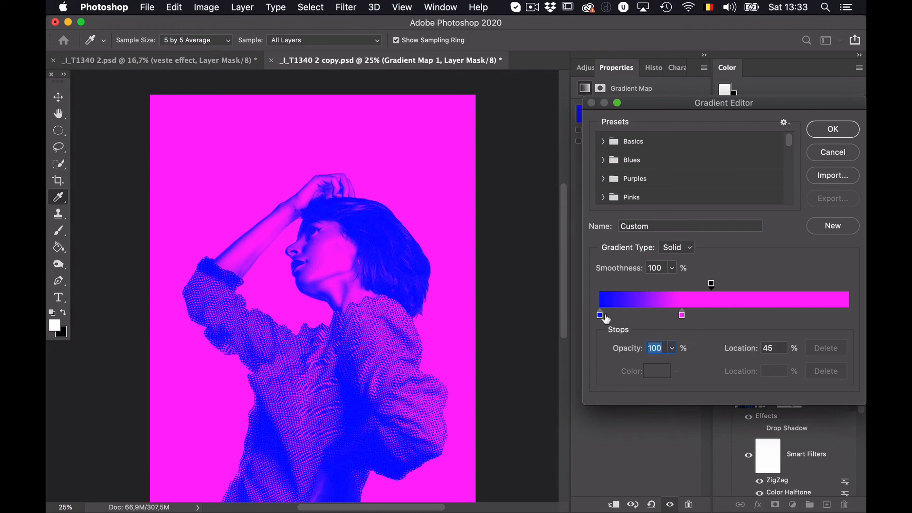
pyautogui.moveTo(599, 318)
pyautogui.mouseDown()
pyautogui.moveTo(620, 313)
pyautogui.moveTo(598, 315)
pyautogui.mouseUp()
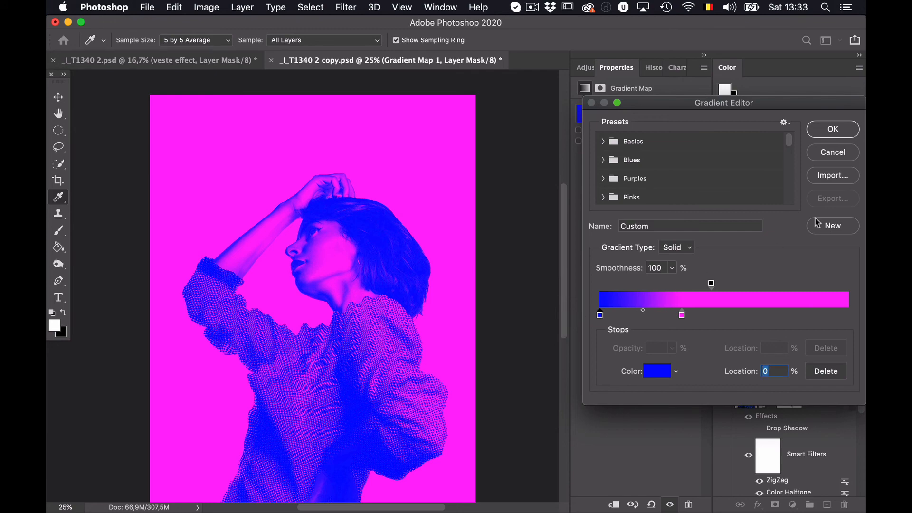
pyautogui.click(851, 157)
pyautogui.press('b')
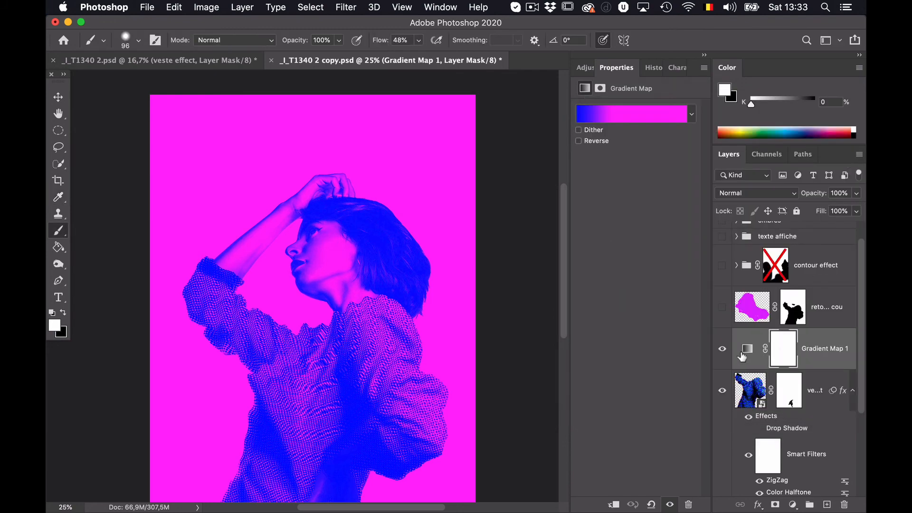
# Toggle the visibility of the magenta neck retouch layer and check the background correction layer to compare their effect on the duotone
pyautogui.click(722, 307)
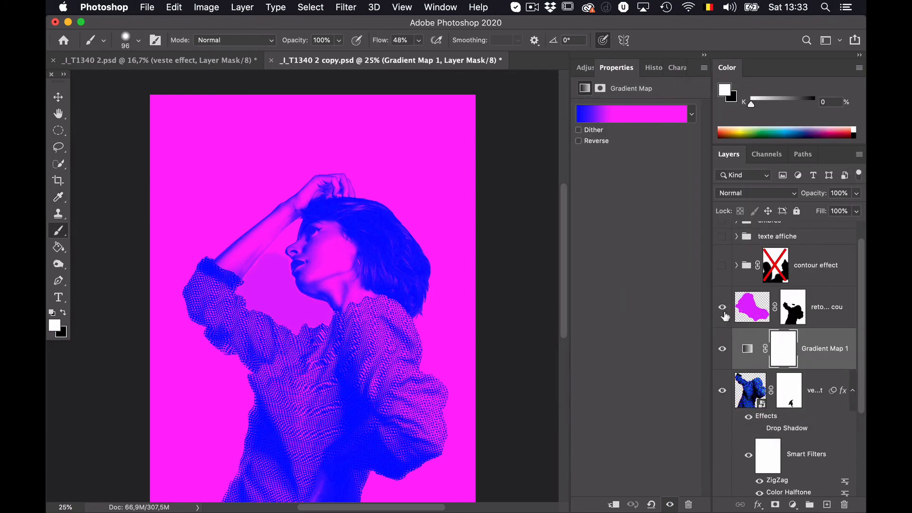
pyautogui.click(722, 307)
pyautogui.scroll(-4, 741, 435)
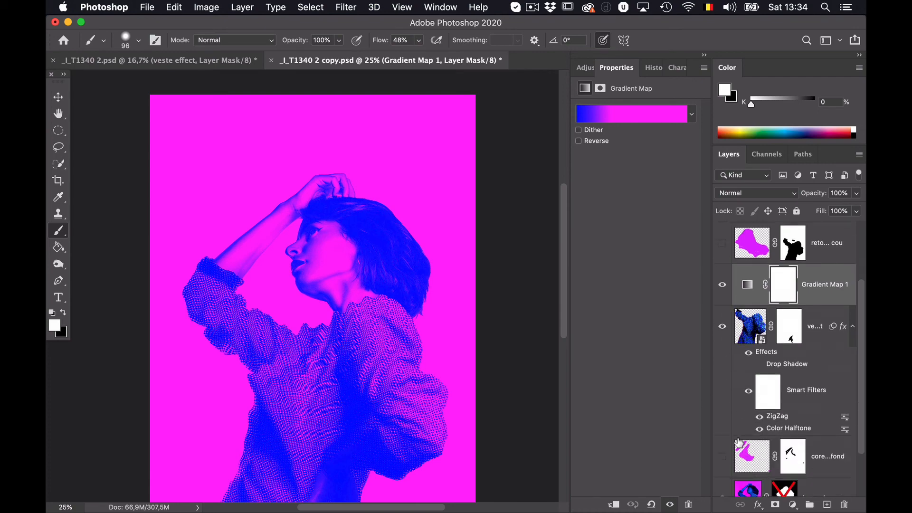
pyautogui.click(724, 440)
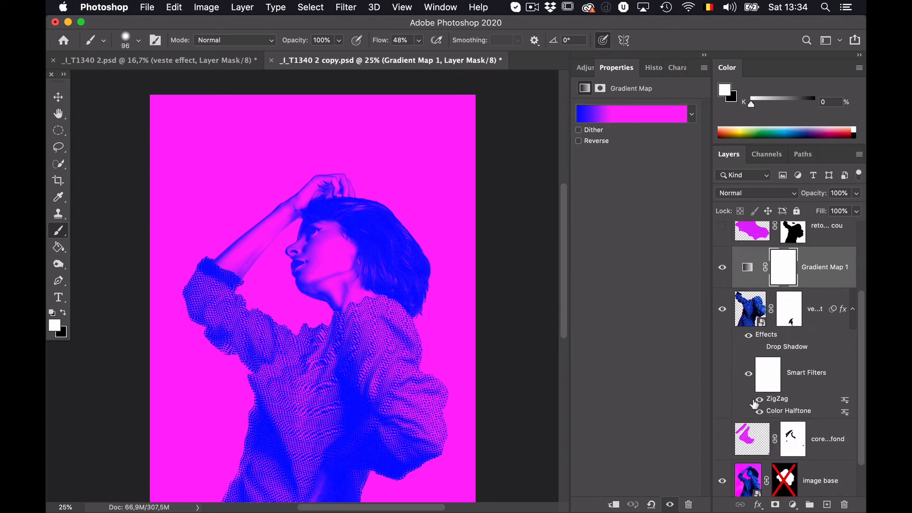
pyautogui.scroll(3, 754, 404)
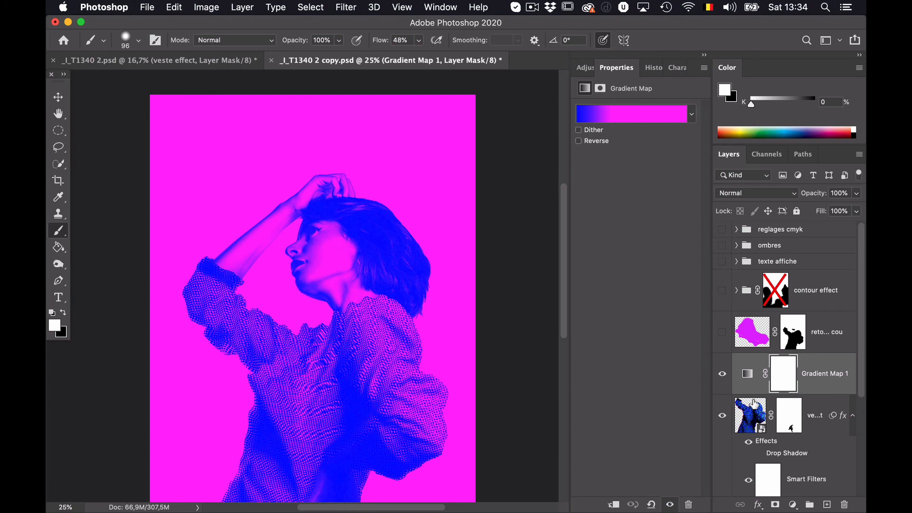
pyautogui.click(723, 335)
pyautogui.click(723, 335)
pyautogui.click(724, 336)
# Clip Gradient Map 1 to the veste effect layer, and release the clipping again
pyautogui.keyDown('alt'); pyautogui.click(752, 393); pyautogui.keyUp('alt')
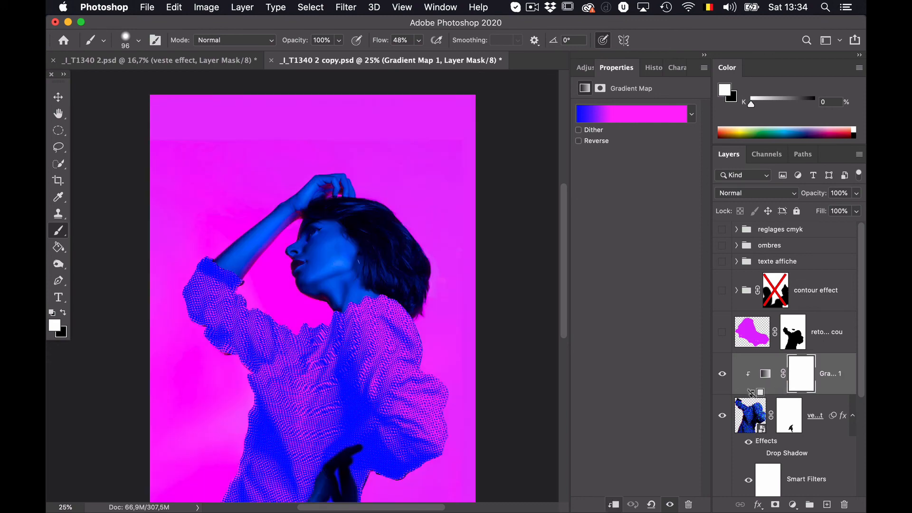
pyautogui.keyDown('alt'); pyautogui.click(752, 393); pyautogui.keyUp('alt')
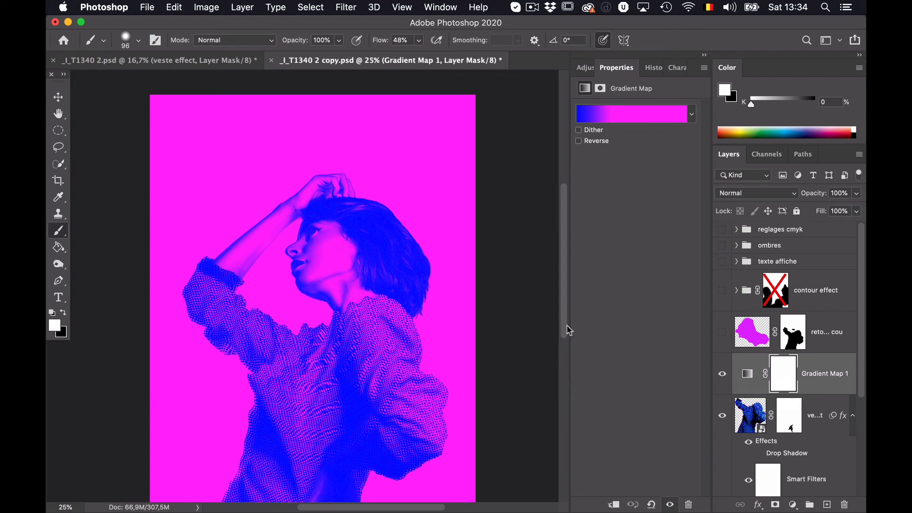
# Try placing Color Halftone above ZigZag in the veste effect layer's smart filters, and undo the reordering
pyautogui.moveTo(565, 330); pyautogui.dragTo(572, 356)
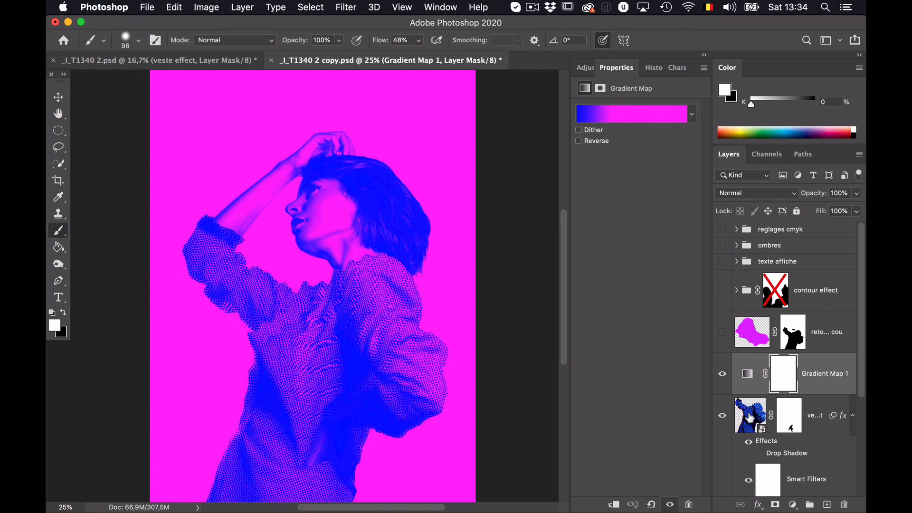
pyautogui.click(749, 417)
pyautogui.scroll(-1, 791, 441)
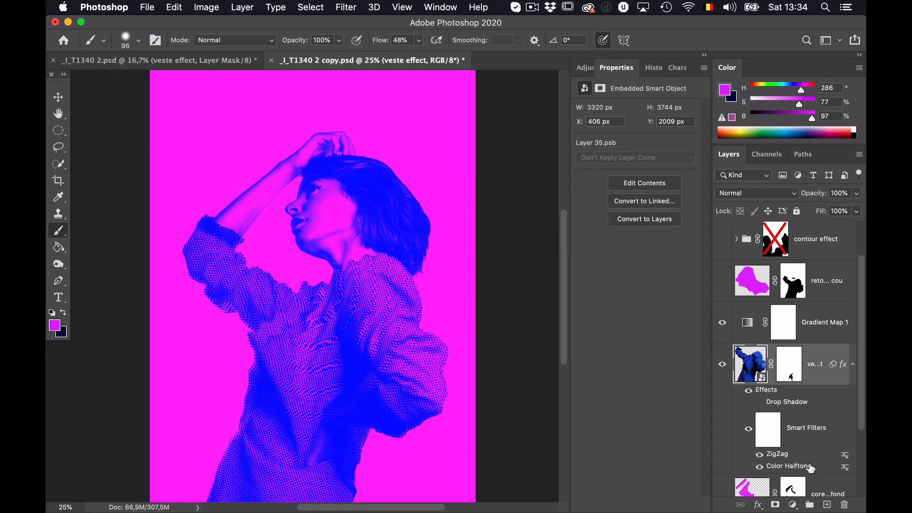
pyautogui.moveTo(810, 468); pyautogui.dragTo(797, 450)
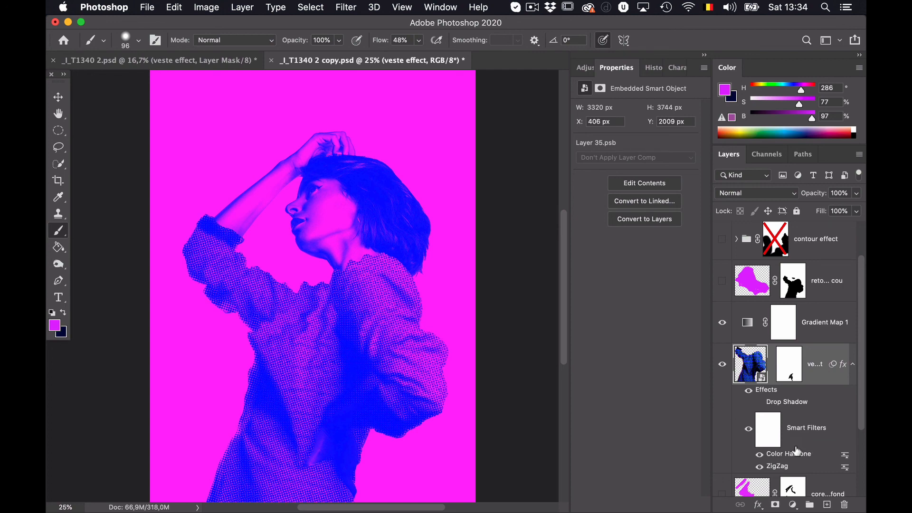
pyautogui.press('super+z')
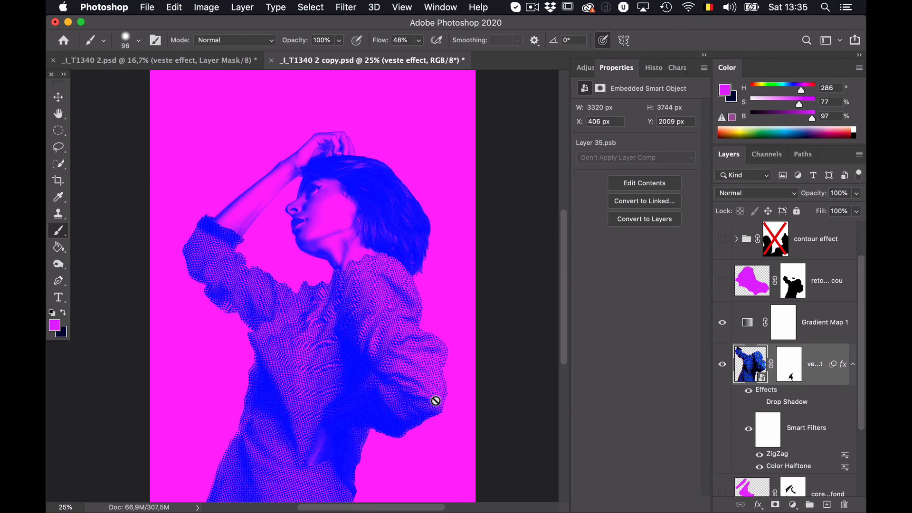
pyautogui.scroll(3, 782, 394)
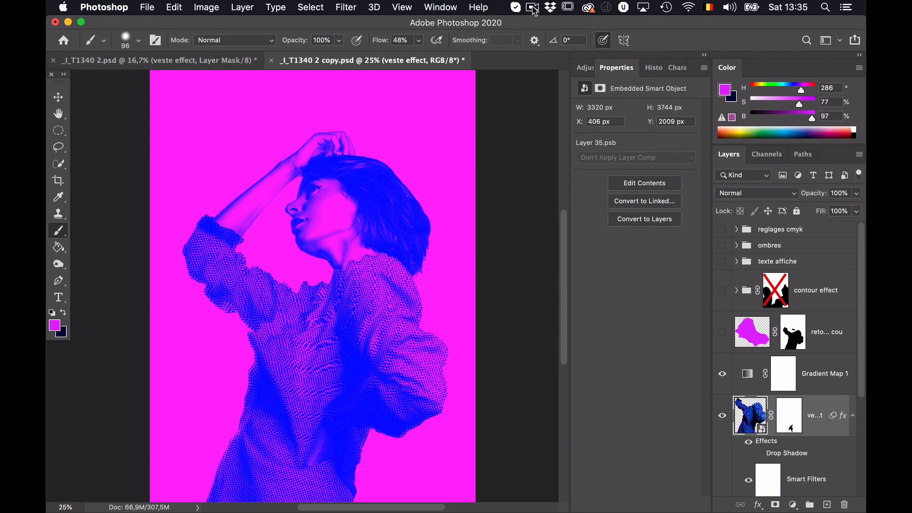
pyautogui.click(533, 7)
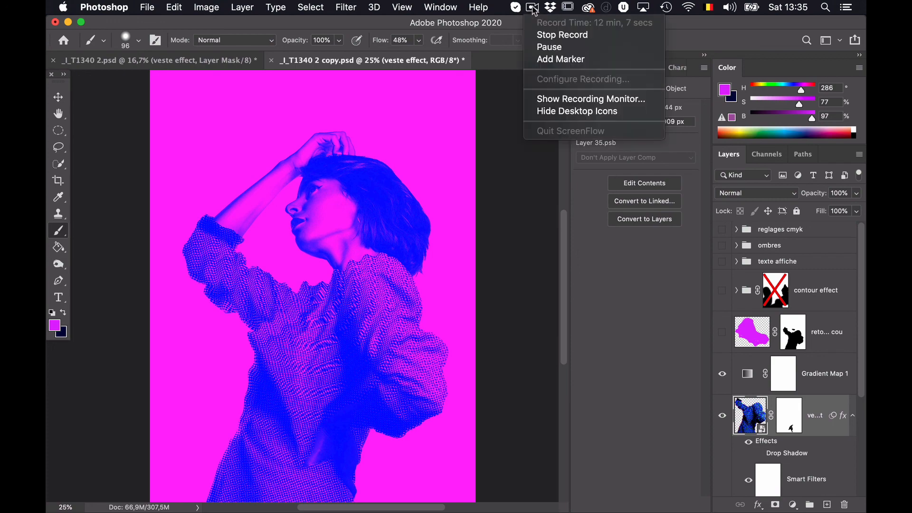